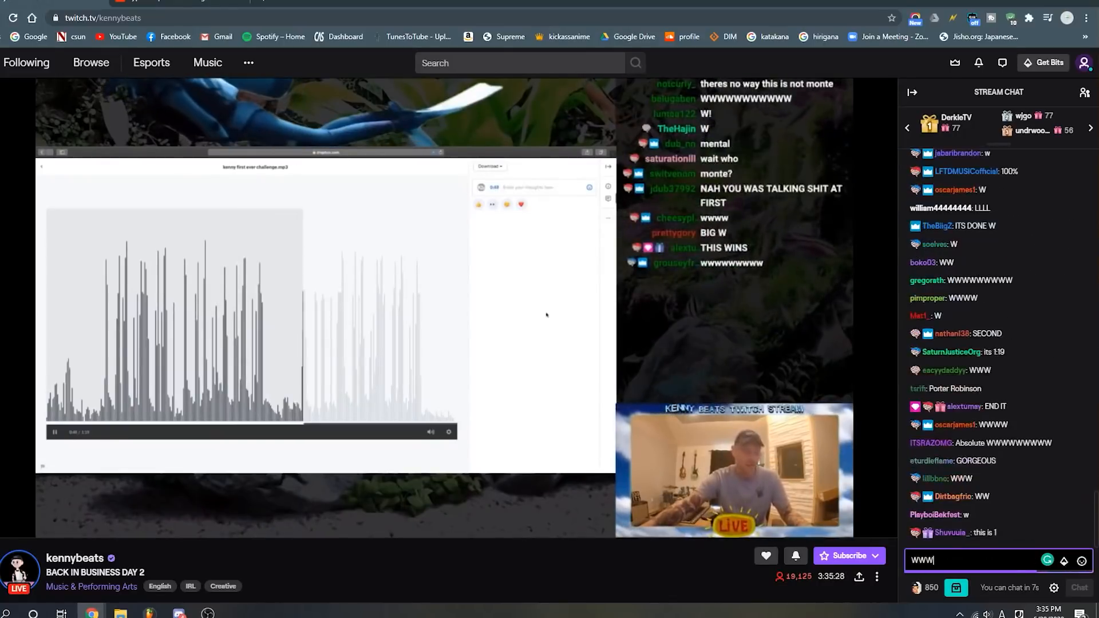
{"action": "type", "text": "WWWWWW"}
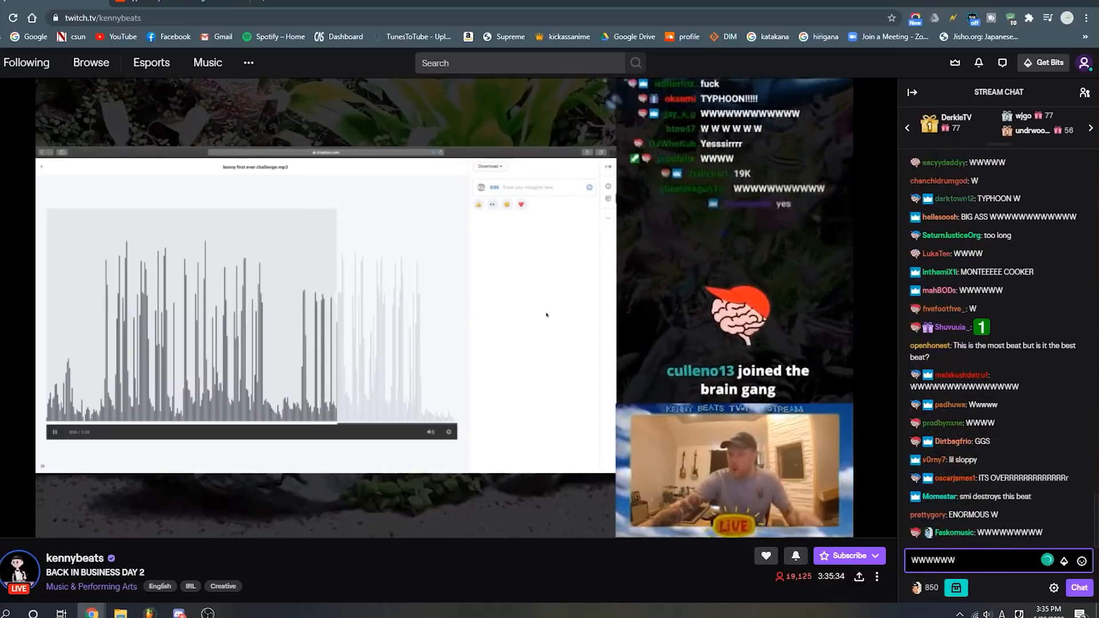
- Post a "WWWWWWW" message in the stream chat
{"action": "key", "text": "Return"}
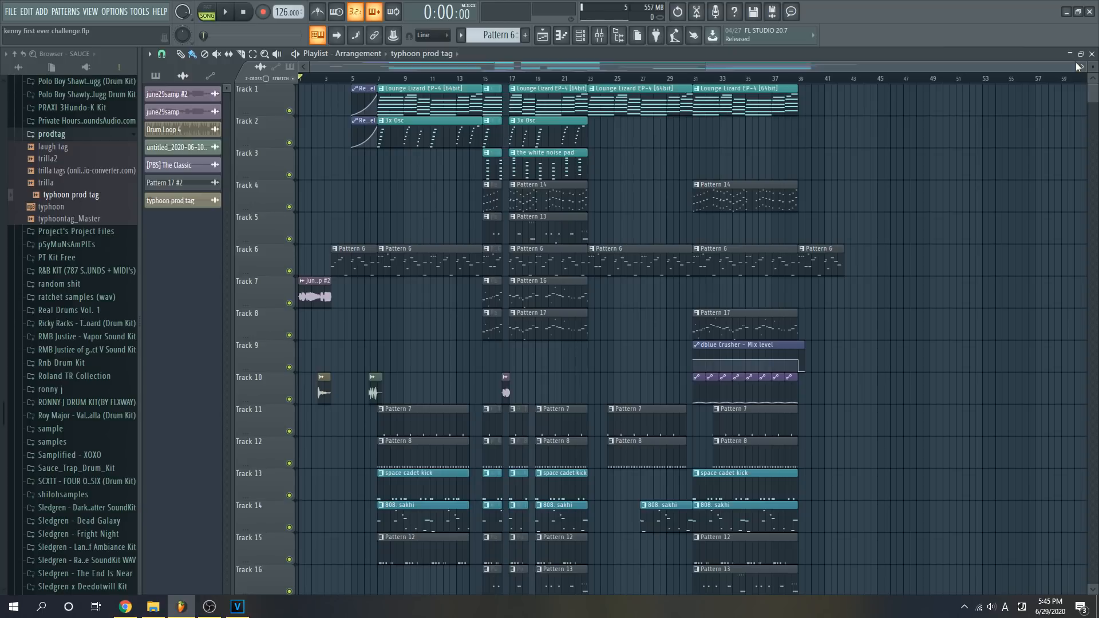
- In FL Studio, look over the playlist arrangement and play the june29samp #2 clip at the start of Track 7
{"action": "scroll", "coordinate": [956, 248], "scroll_direction": "down", "scroll_amount": 5}
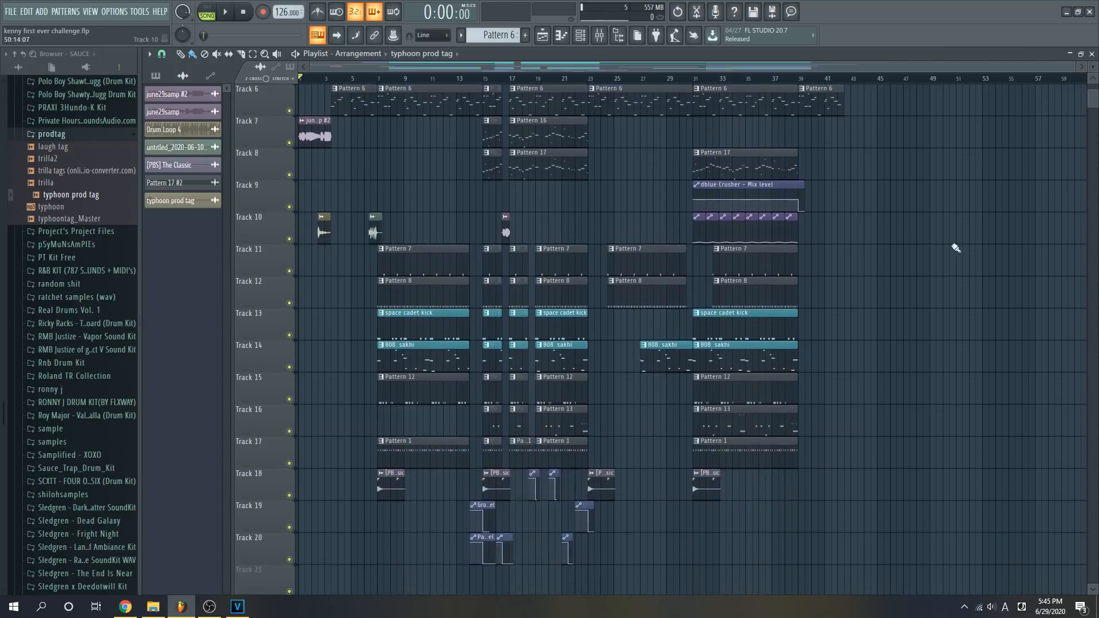
{"action": "scroll", "coordinate": [856, 378], "scroll_direction": "up", "scroll_amount": 5}
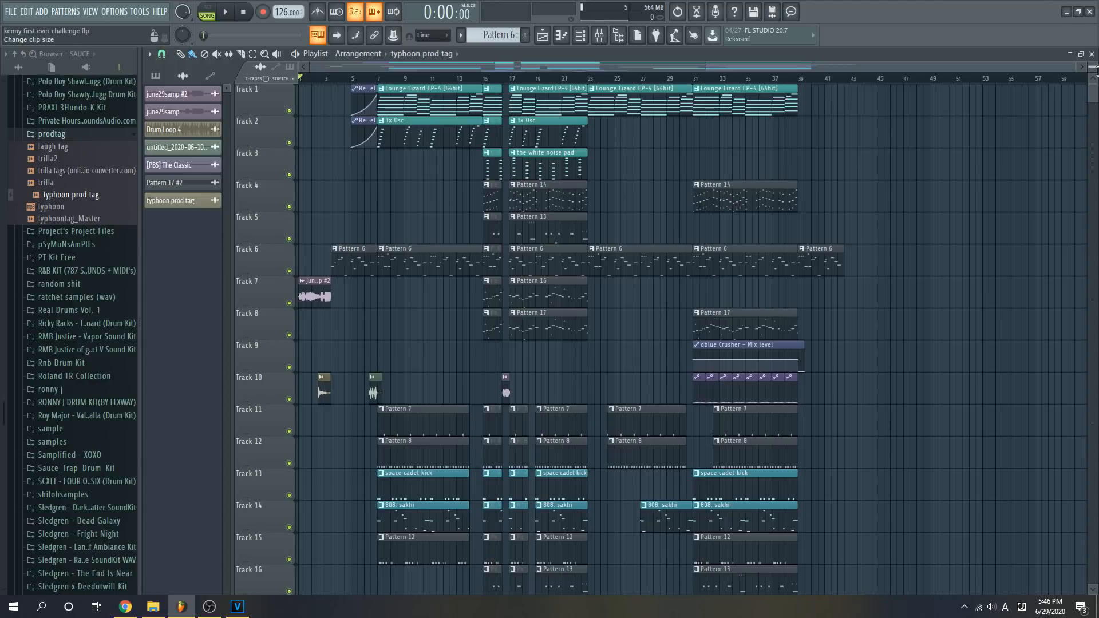
{"action": "left_click_drag", "start_coordinate": [1084, 79], "coordinate": [336, 228]}
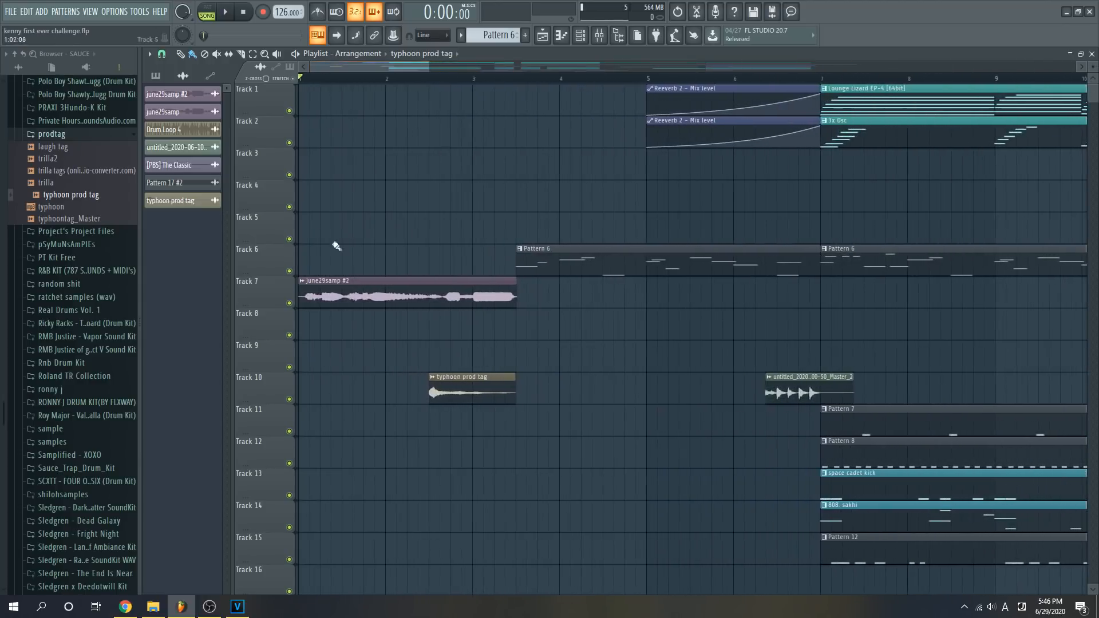
{"action": "key", "text": "space"}
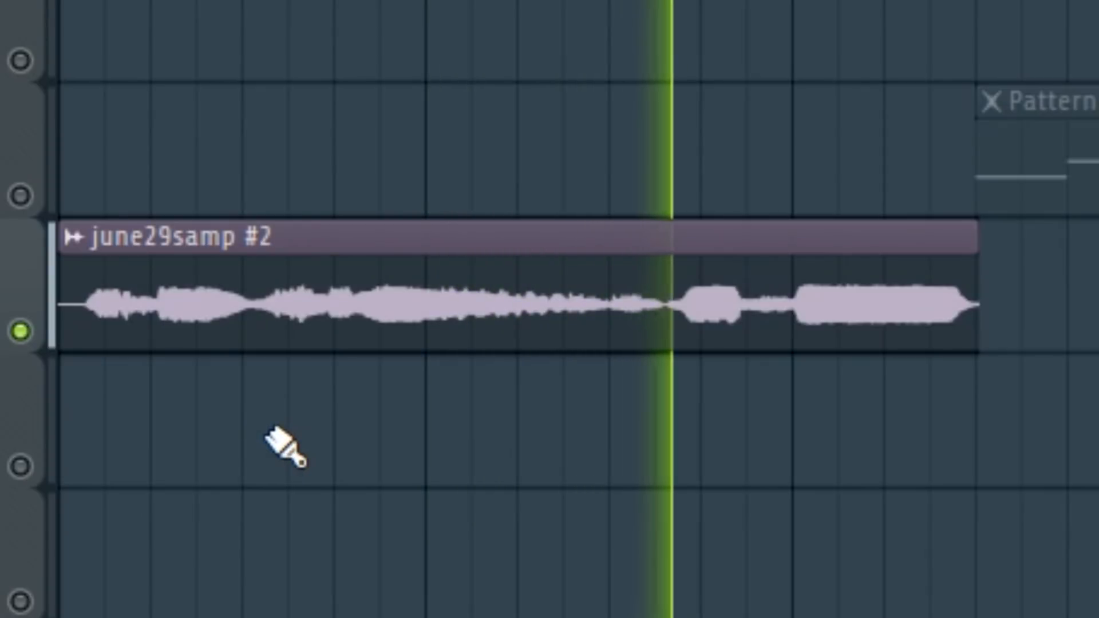
{"action": "key", "text": "space"}
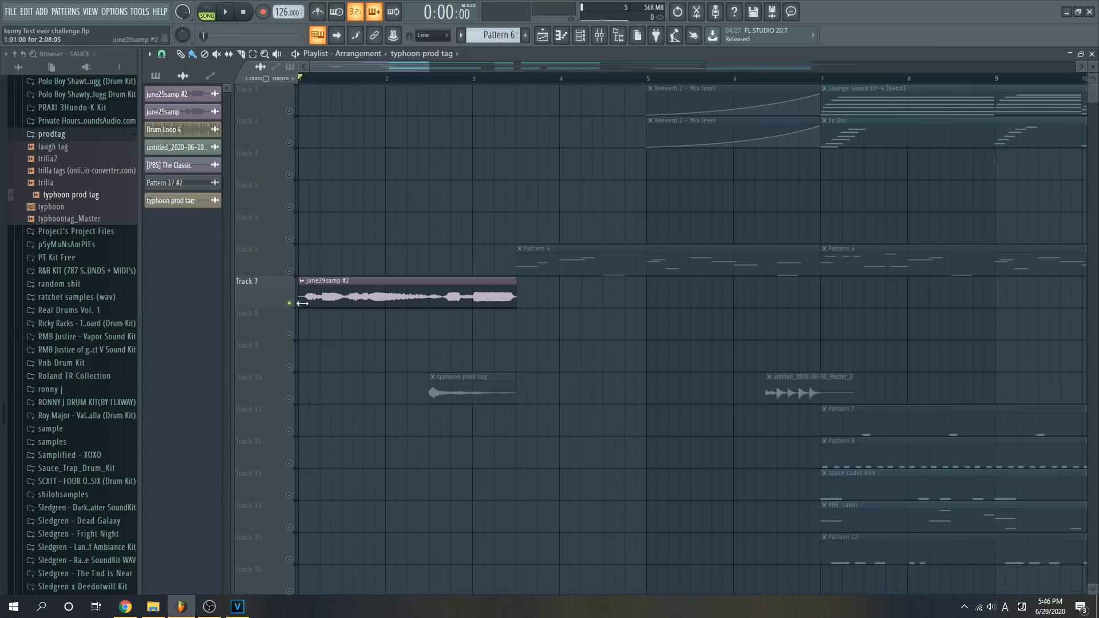
{"action": "mouse_move", "coordinate": [524, 287]}
{"action": "left_mouse_down"}
{"action": "mouse_move", "coordinate": [647, 287]}
{"action": "mouse_move", "coordinate": [528, 287]}
{"action": "left_mouse_up"}
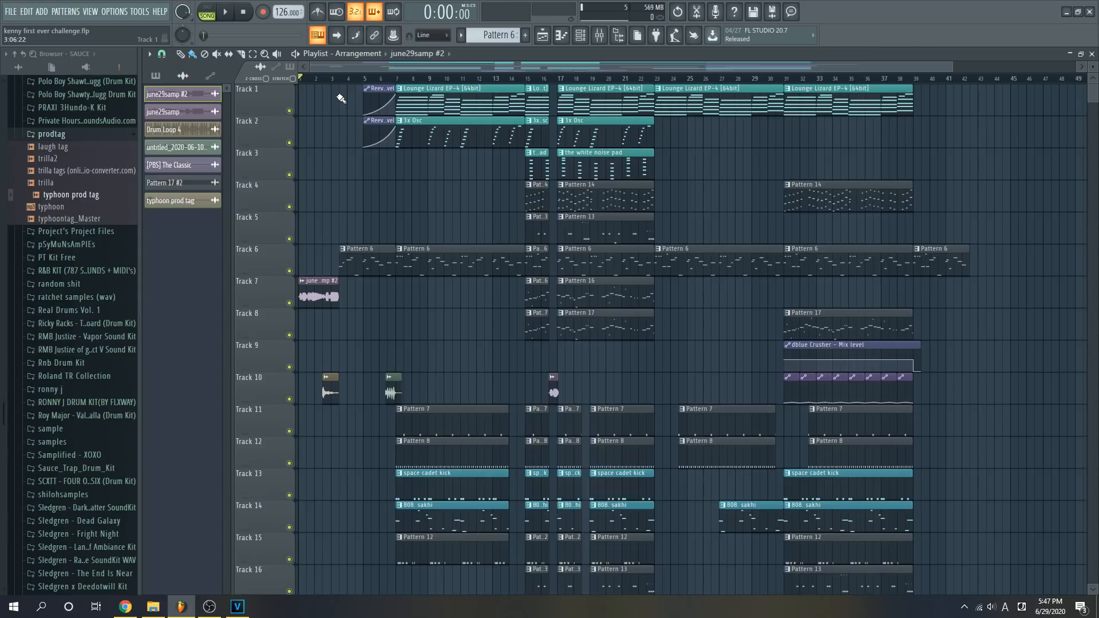
- Move the playback position to bar 15 and mute Tracks 6, 7 and 8
{"action": "left_click", "coordinate": [397, 80]}
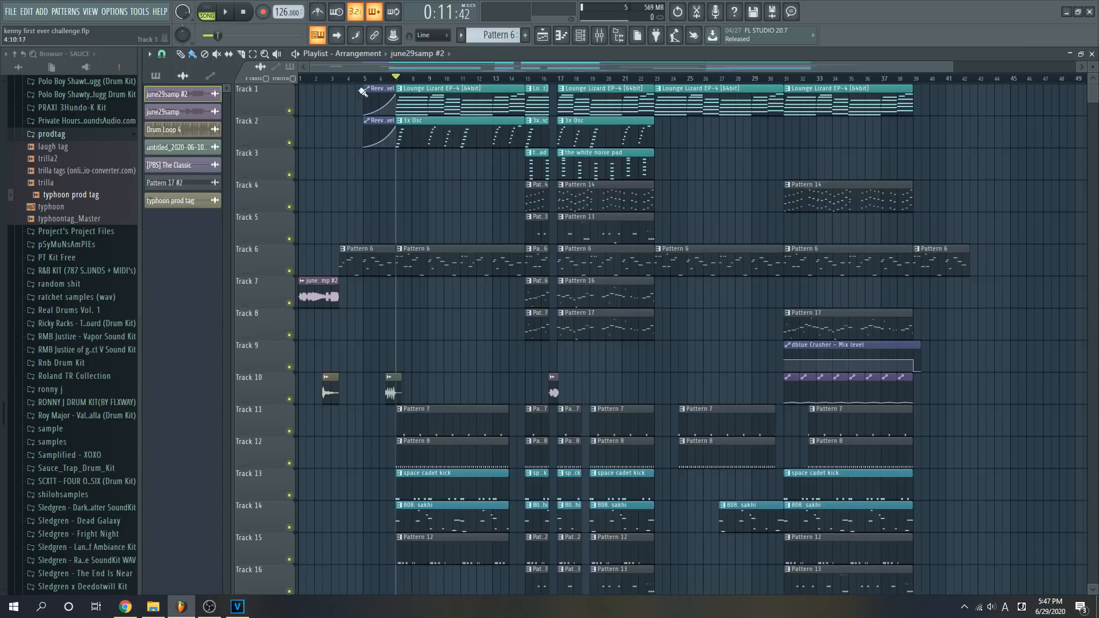
{"action": "left_click", "coordinate": [526, 79]}
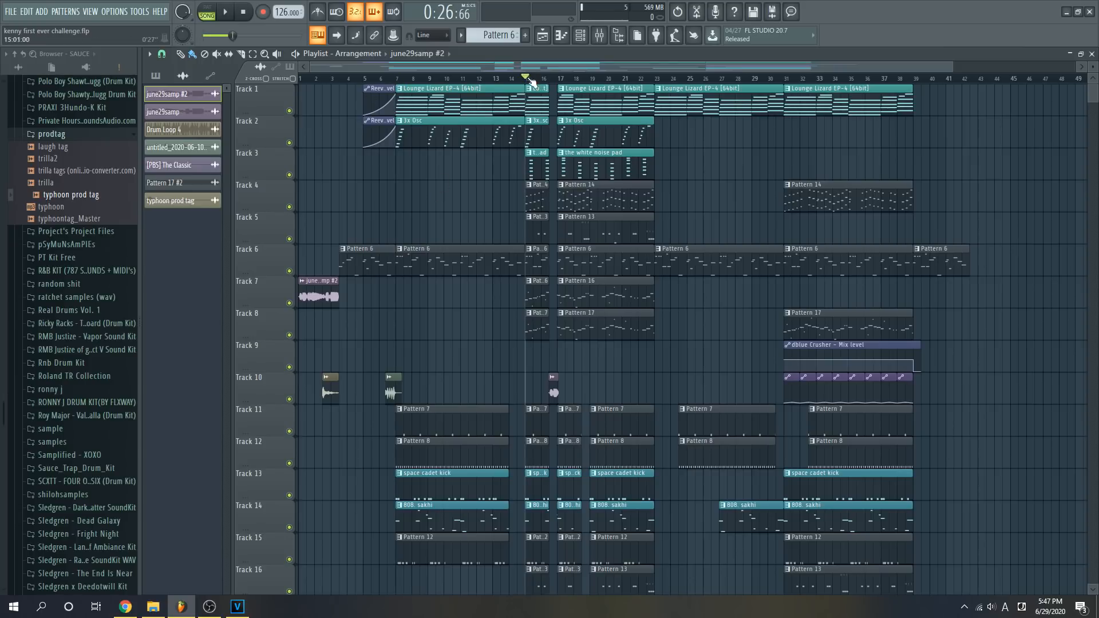
{"action": "left_click", "coordinate": [289, 302]}
{"action": "left_click", "coordinate": [289, 334]}
{"action": "left_click", "coordinate": [289, 271]}
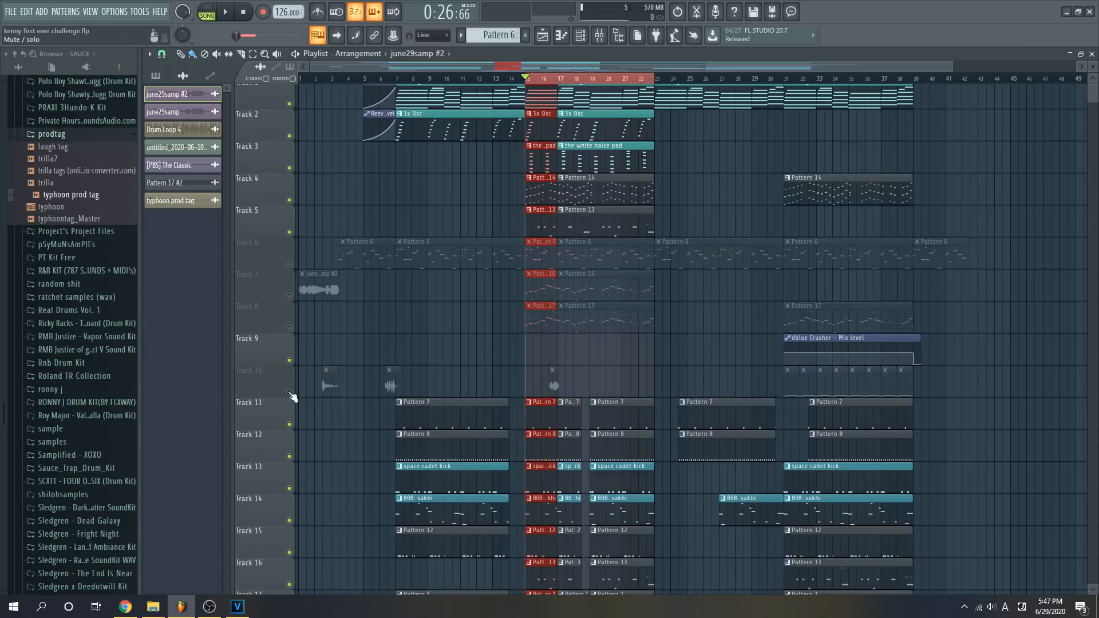
- Play the section from bar 15 and look over the melody and drum tracks beneath it
{"action": "key", "text": "space"}
{"action": "left_click", "coordinate": [610, 370], "text": "ctrl"}
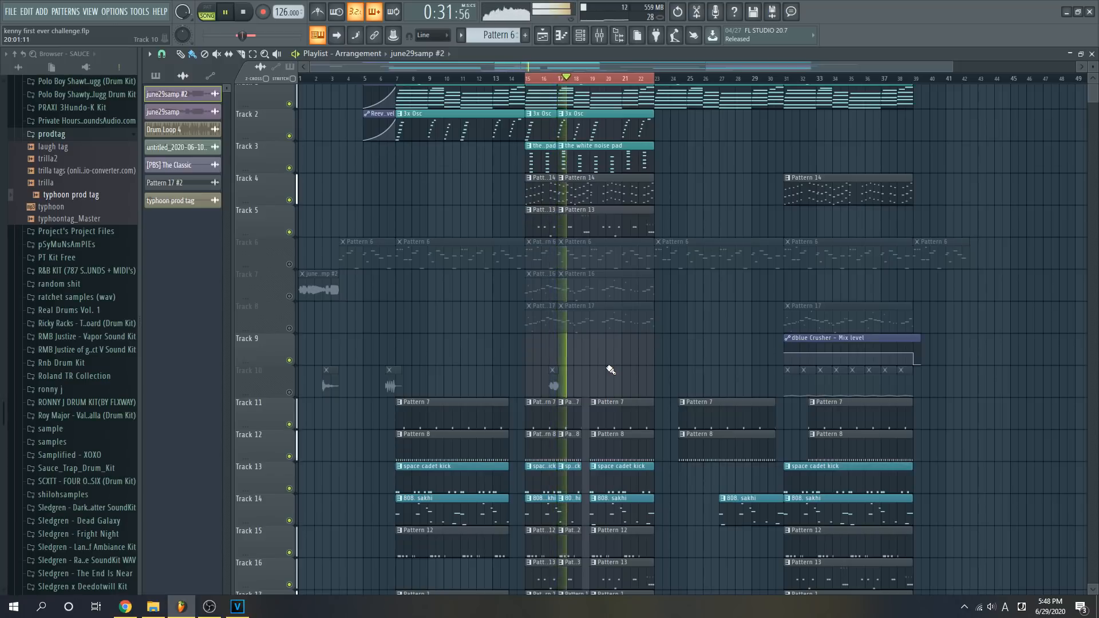
{"action": "scroll", "coordinate": [576, 371], "scroll_direction": "down", "scroll_amount": 1}
{"action": "scroll", "coordinate": [575, 371], "scroll_direction": "down", "scroll_amount": 3}
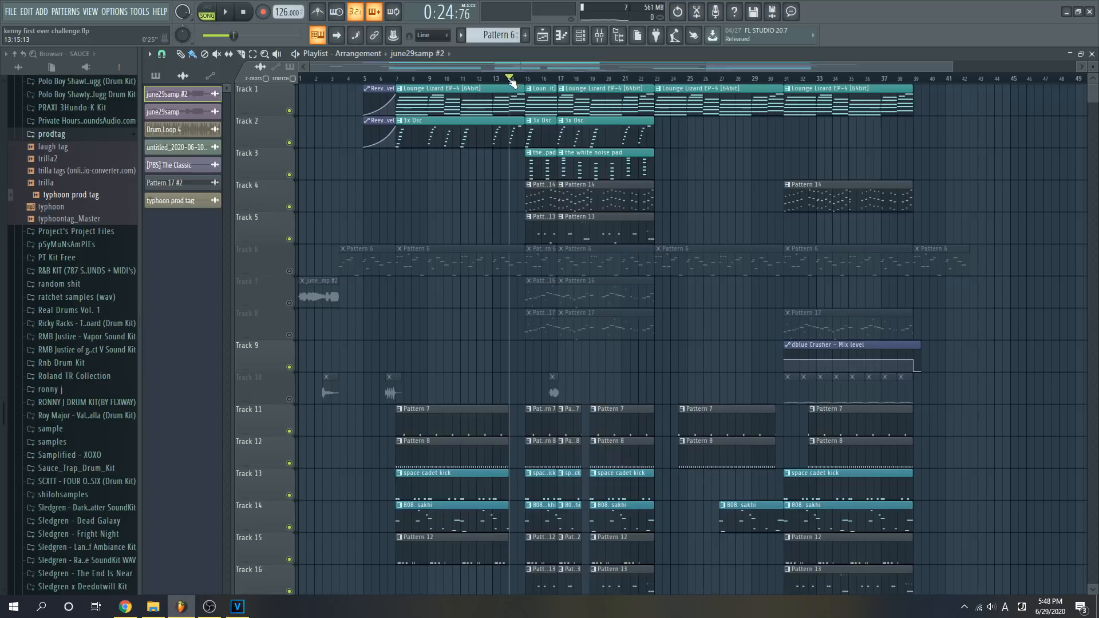
{"action": "scroll", "coordinate": [600, 326], "scroll_direction": "down", "scroll_amount": 8}
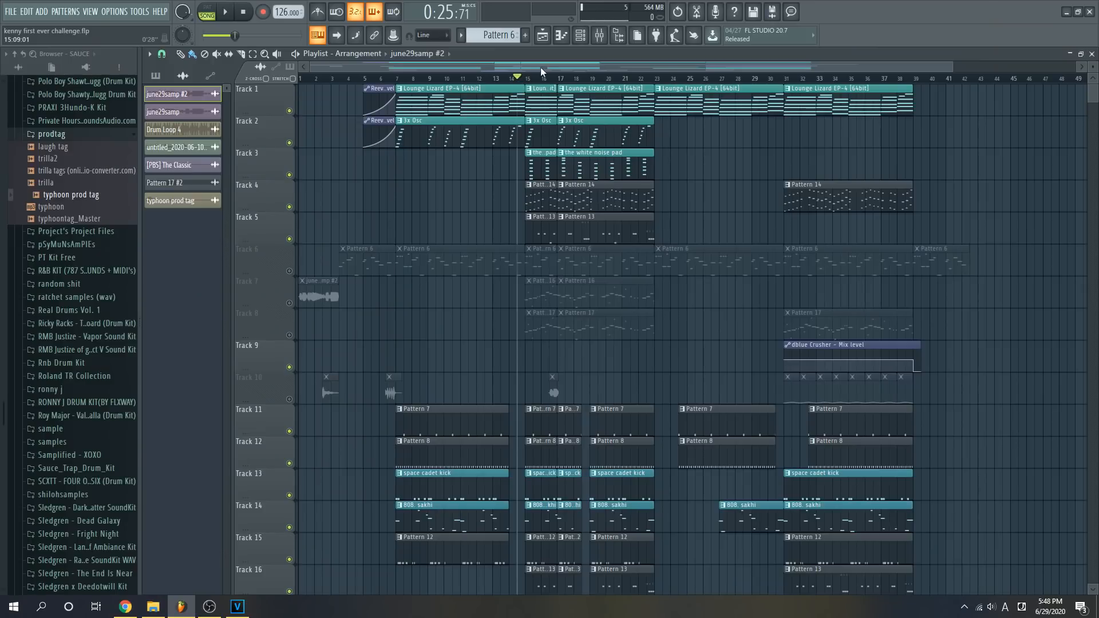
- Examine the Master and Insert 15 in the mixer, and look over the automation clips on the lower playlist tracks
{"action": "left_click", "coordinate": [600, 35]}
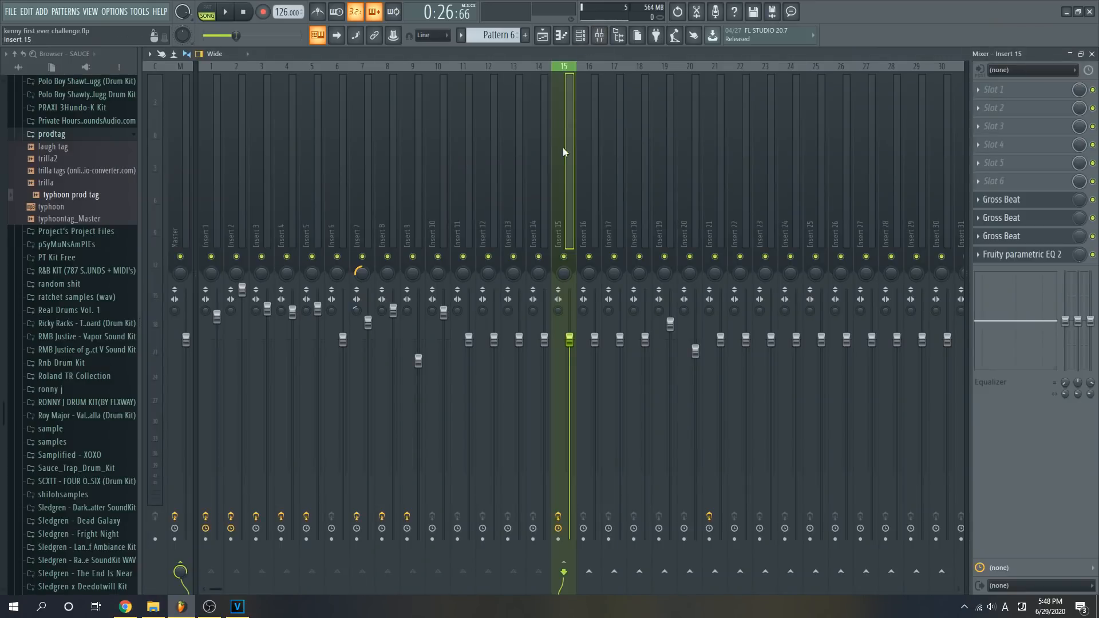
{"action": "left_click", "coordinate": [187, 167]}
{"action": "left_click", "coordinate": [566, 172]}
{"action": "key", "text": "F5"}
{"action": "scroll", "coordinate": [664, 240], "scroll_direction": "down", "scroll_amount": 4}
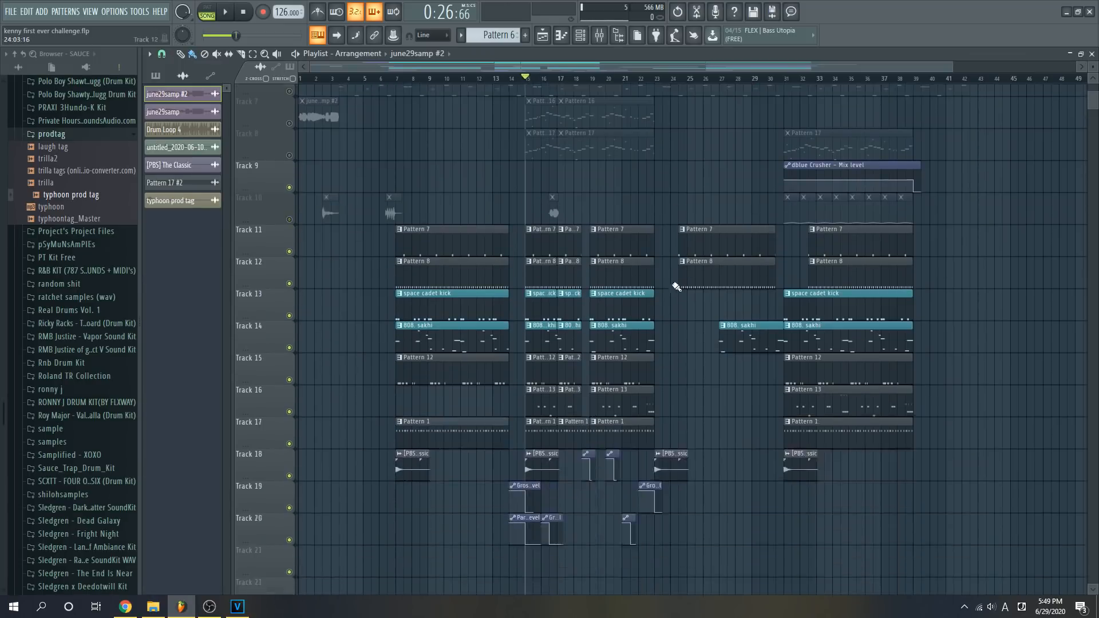
{"action": "scroll", "coordinate": [643, 159], "scroll_direction": "up", "scroll_amount": 2}
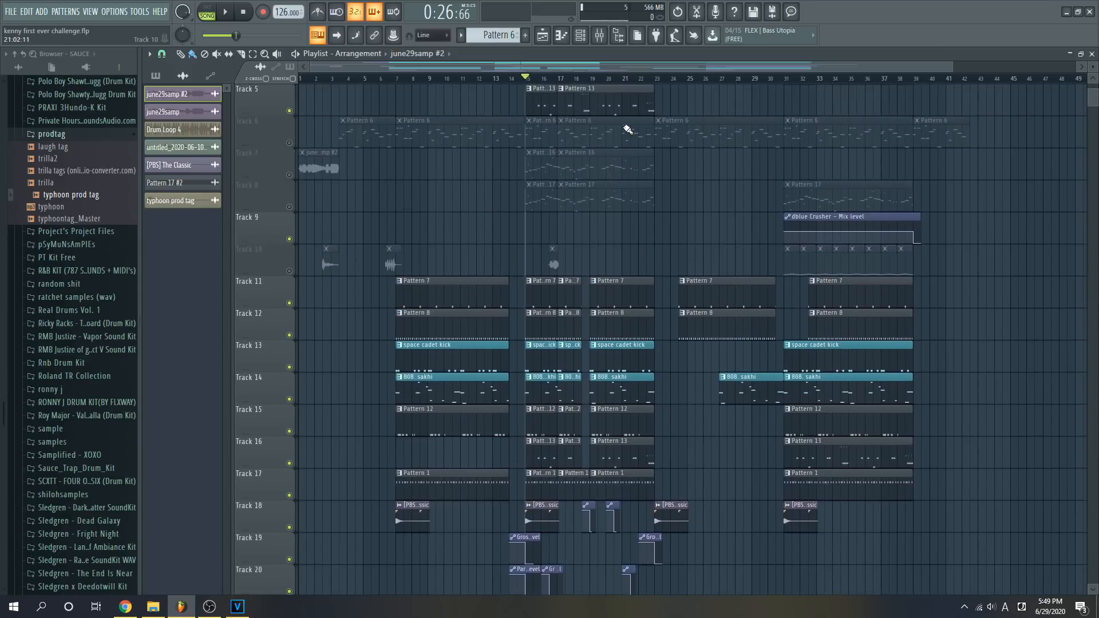
{"action": "scroll", "coordinate": [612, 127], "scroll_direction": "up", "scroll_amount": 2}
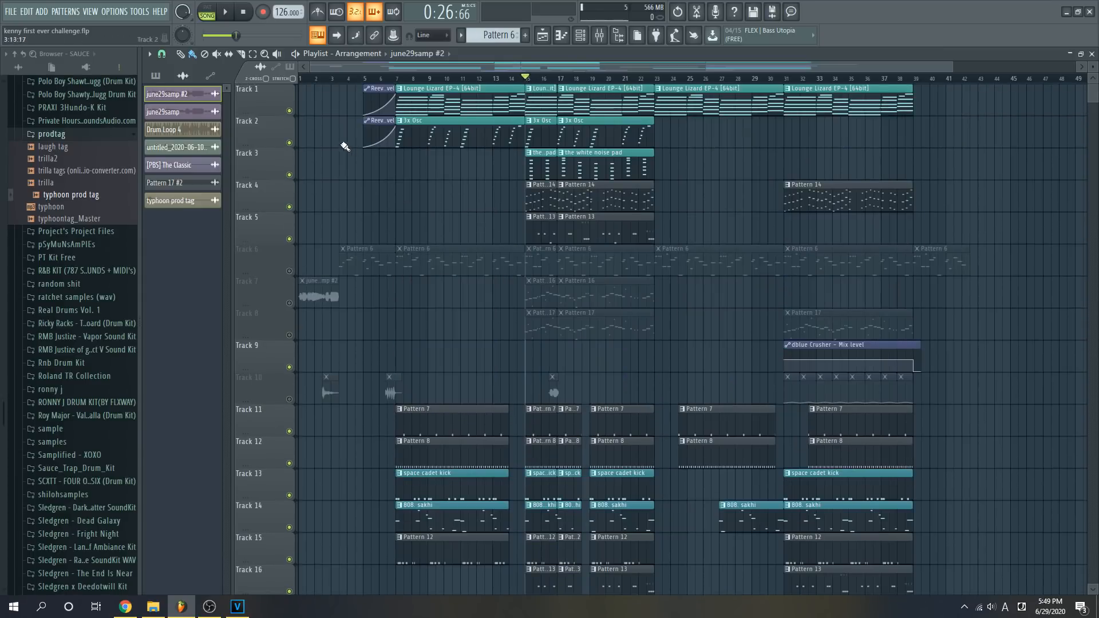
- Solo Track 1 with the Lounge Lizard melody and unmute Track 2 with the 3x Osc part
{"action": "right_click", "coordinate": [292, 109]}
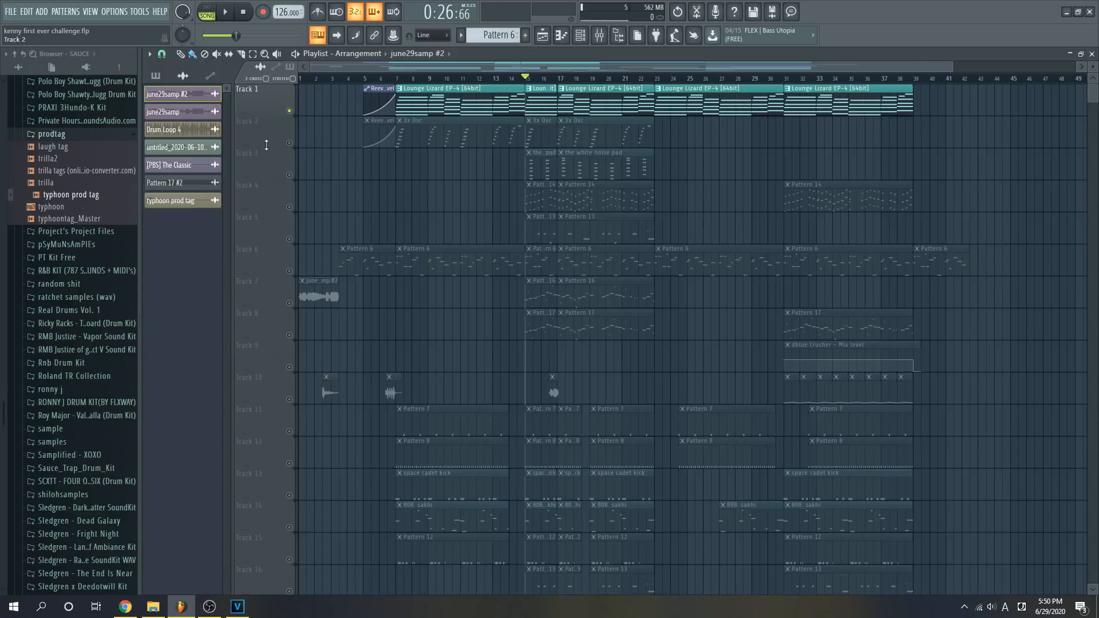
{"action": "left_click", "coordinate": [290, 142]}
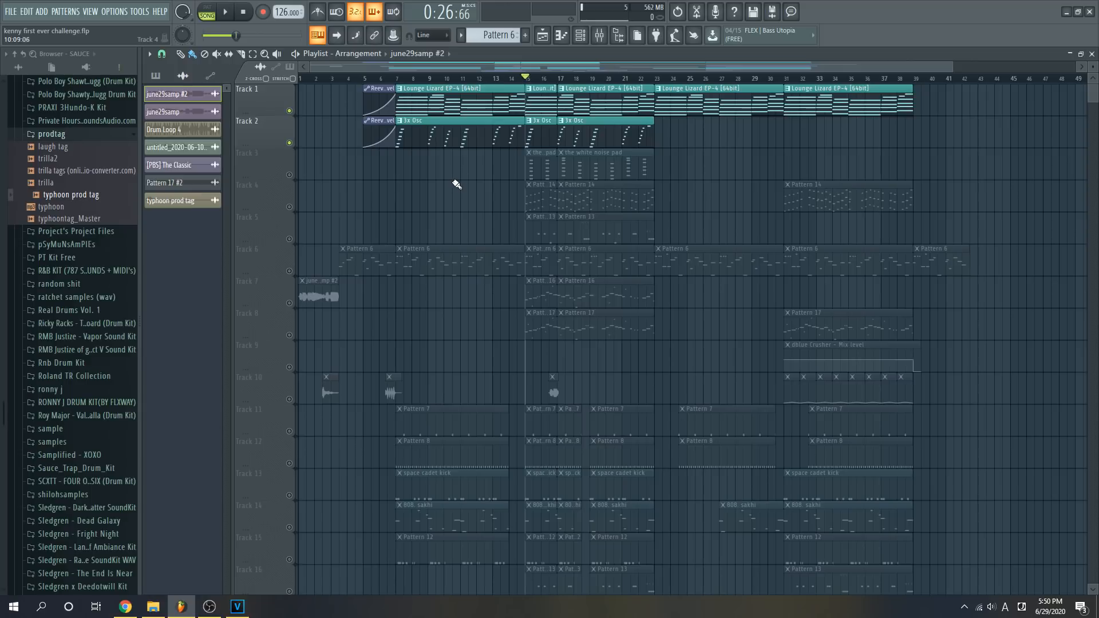
- Display all channels in the Channel rack and examine the oscillator settings of the 3x Osc channel
{"action": "left_click", "coordinate": [580, 34]}
{"action": "left_click", "coordinate": [288, 55]}
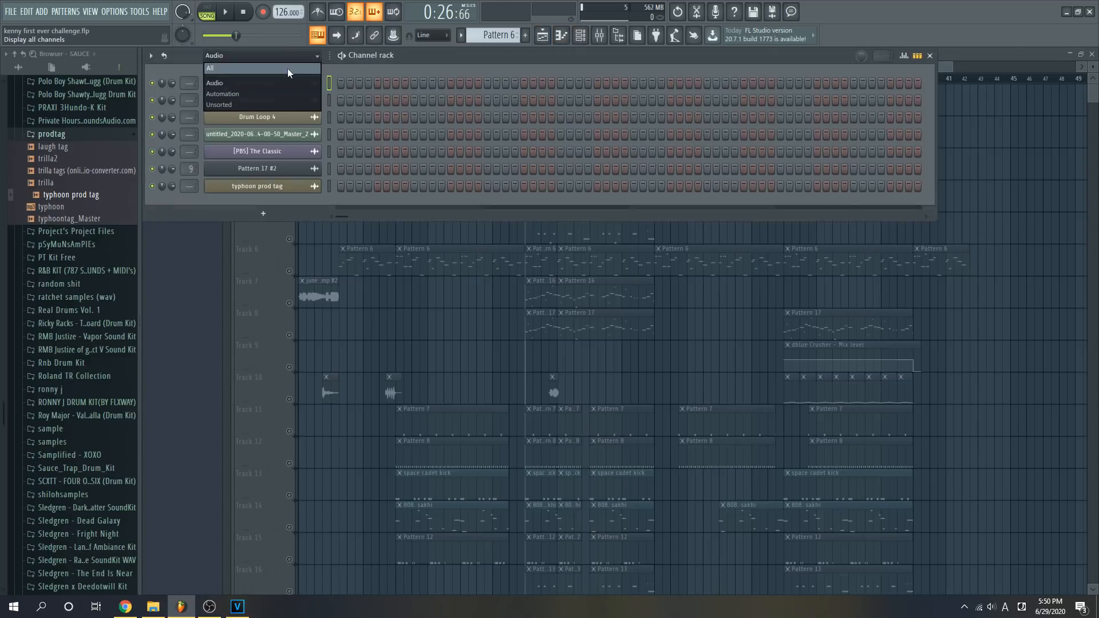
{"action": "left_click", "coordinate": [287, 67]}
{"action": "left_click", "coordinate": [263, 100]}
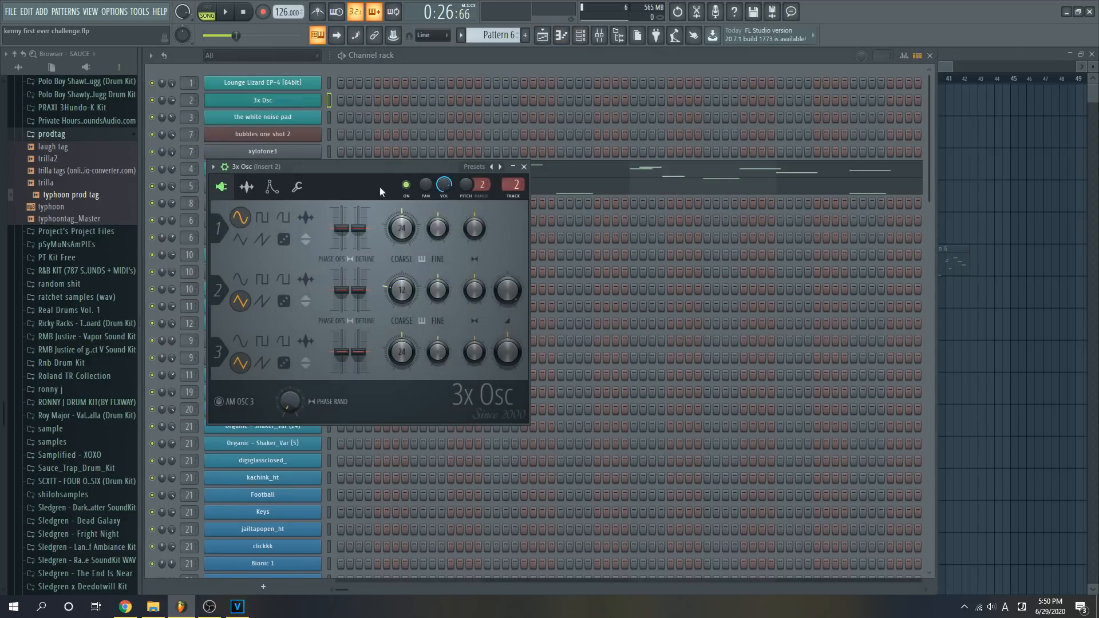
{"action": "left_click_drag", "start_coordinate": [379, 186], "coordinate": [588, 142]}
{"action": "left_click", "coordinate": [541, 38]}
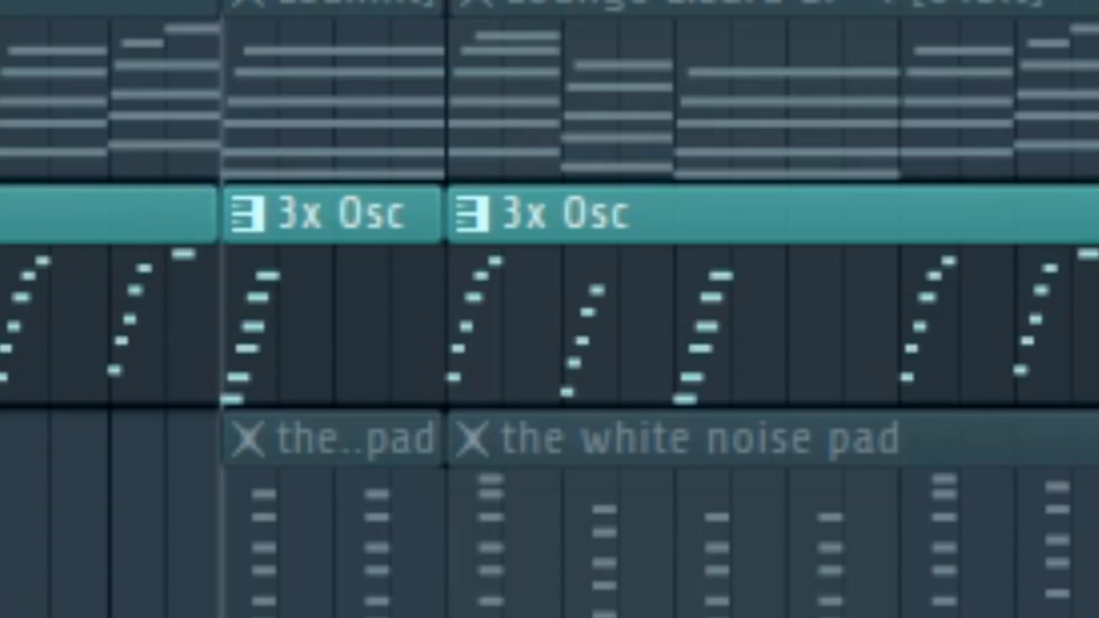
- Play the section from bar 15 and examine the volume envelope of the 3x Osc channel
{"action": "key", "text": "space"}
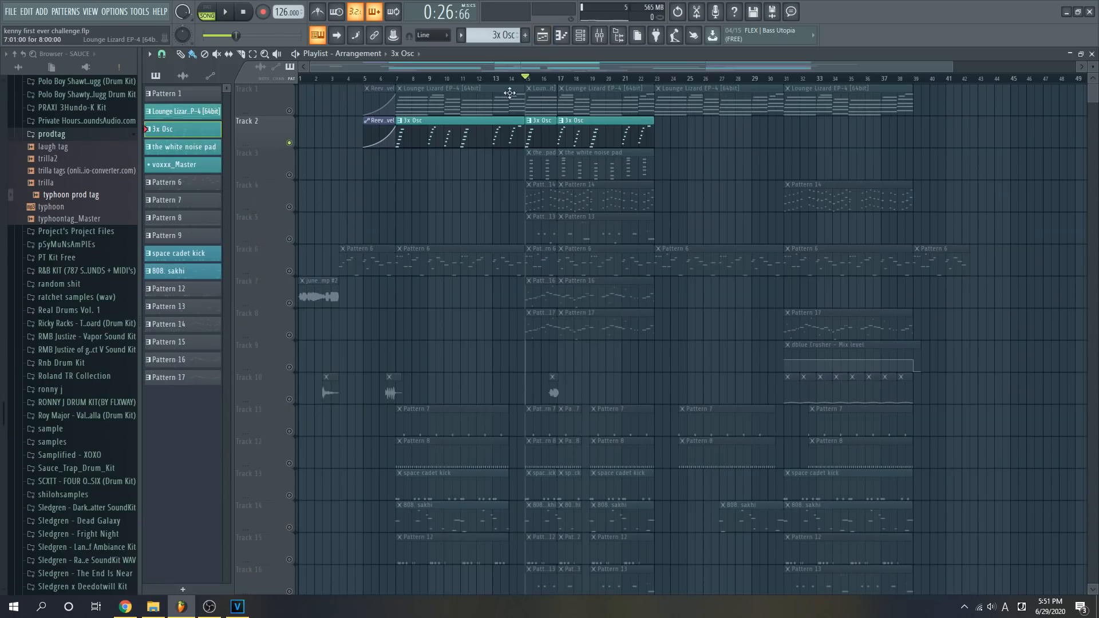
{"action": "left_click", "coordinate": [580, 35]}
{"action": "left_click", "coordinate": [314, 100]}
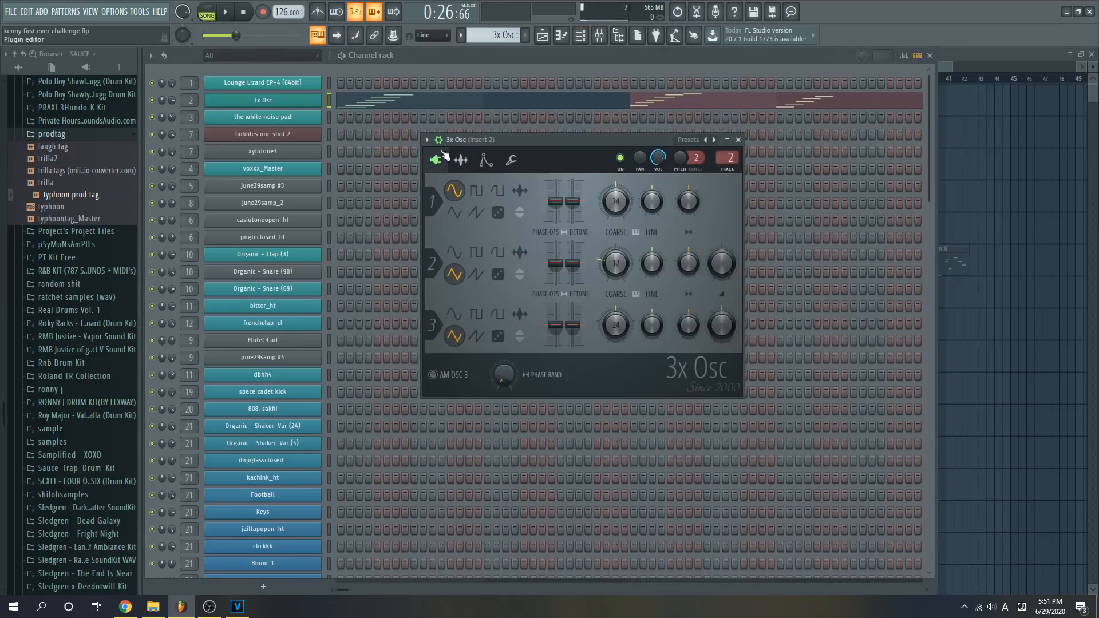
{"action": "left_click", "coordinate": [485, 160]}
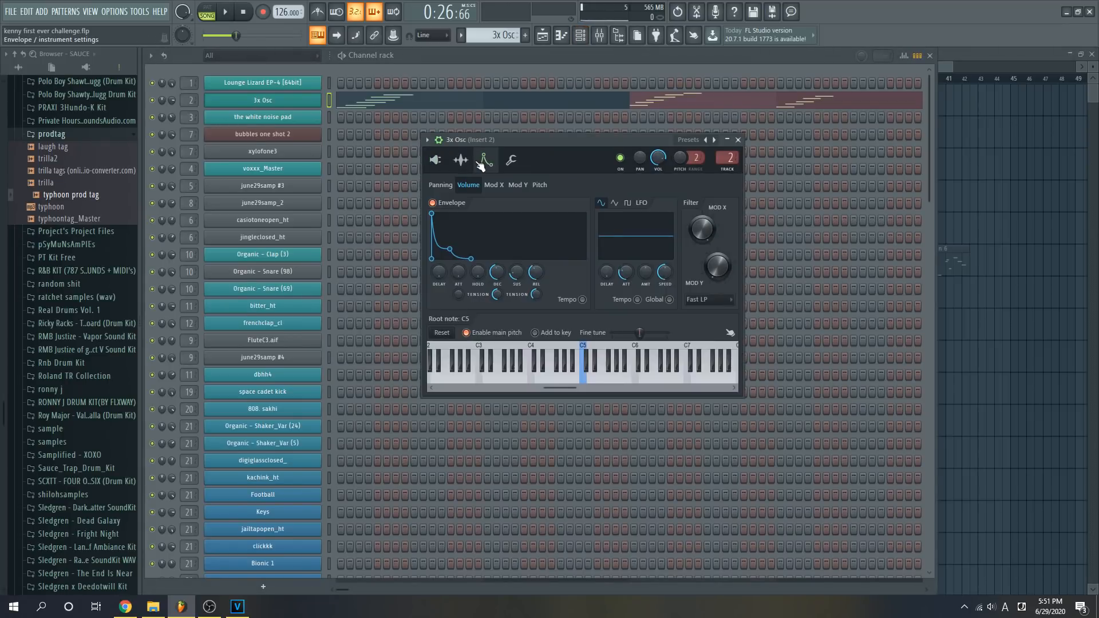
{"action": "left_click", "coordinate": [519, 102]}
{"action": "left_click", "coordinate": [533, 41]}
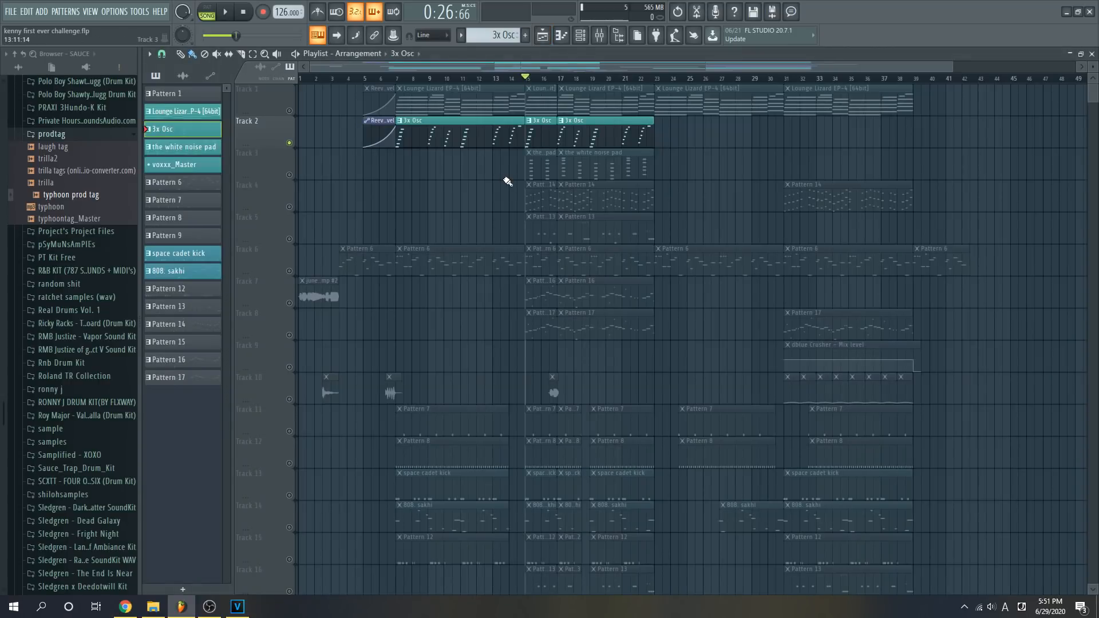
- Unmute Tracks 3 and 1, and examine the oscillator settings of the white noise pad channel
{"action": "left_click", "coordinate": [289, 174]}
{"action": "left_click", "coordinate": [289, 110]}
{"action": "key", "text": "F6"}
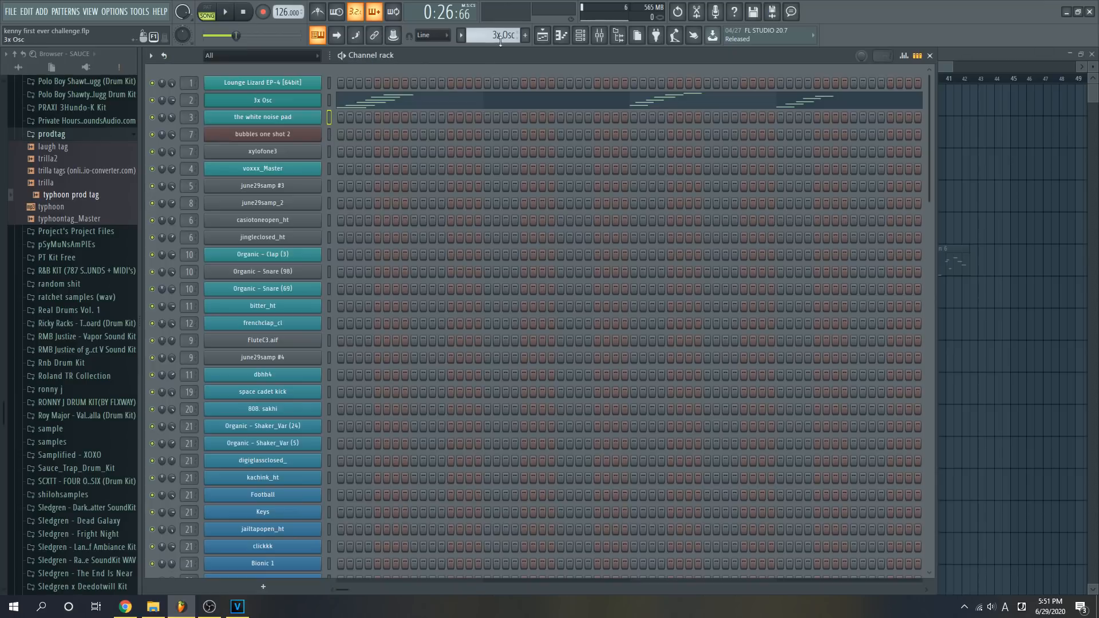
{"action": "left_click", "coordinate": [304, 113]}
{"action": "left_click", "coordinate": [300, 116]}
{"action": "left_click", "coordinate": [299, 117]}
{"action": "left_click", "coordinate": [240, 205]}
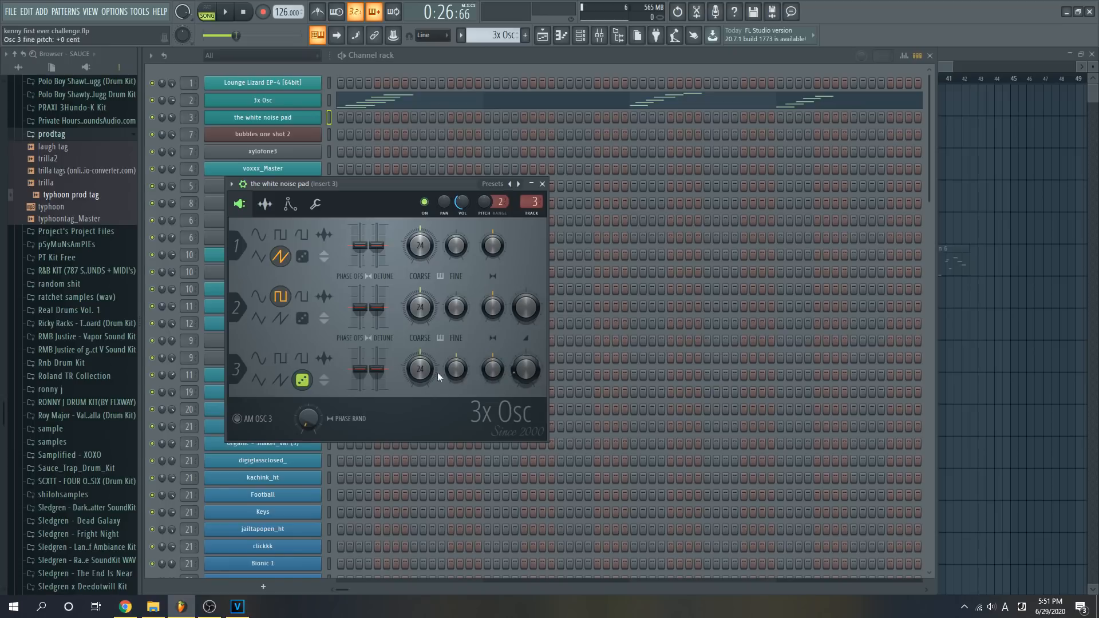
{"action": "left_click", "coordinate": [542, 36]}
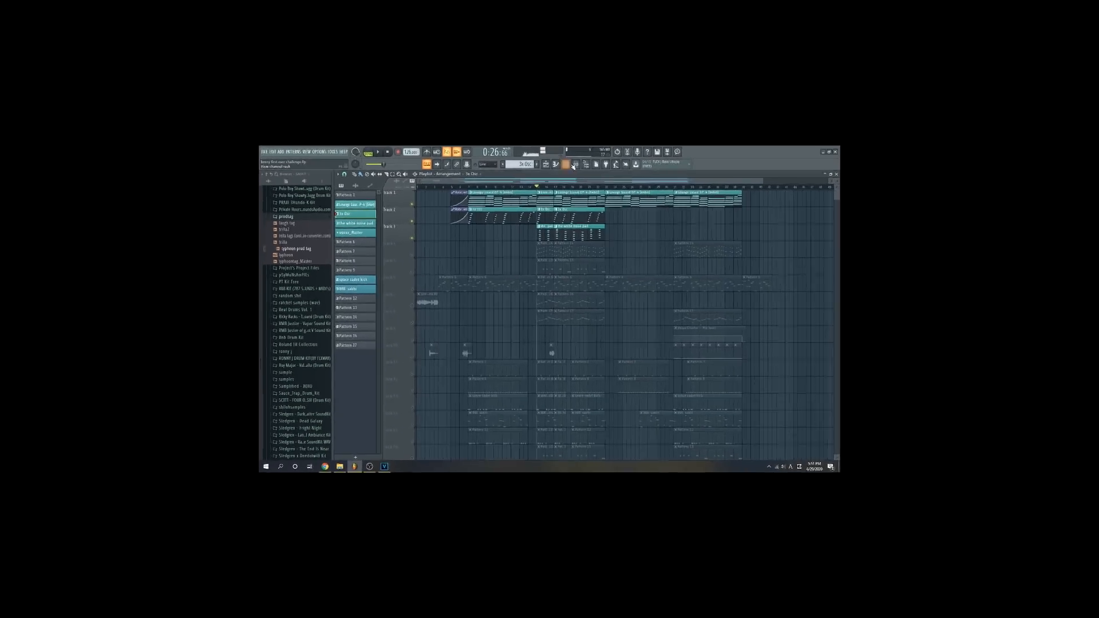
- Examine the volume envelope of the white noise pad channel and return to the playlist
{"action": "left_click", "coordinate": [568, 127]}
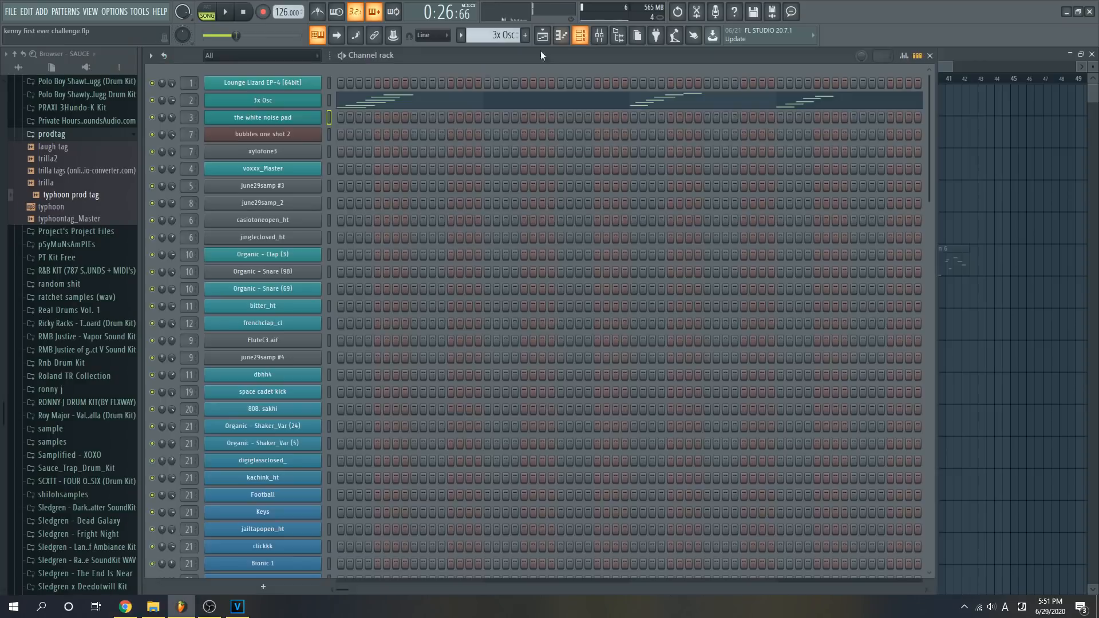
{"action": "left_click", "coordinate": [297, 116]}
{"action": "left_click", "coordinate": [290, 204]}
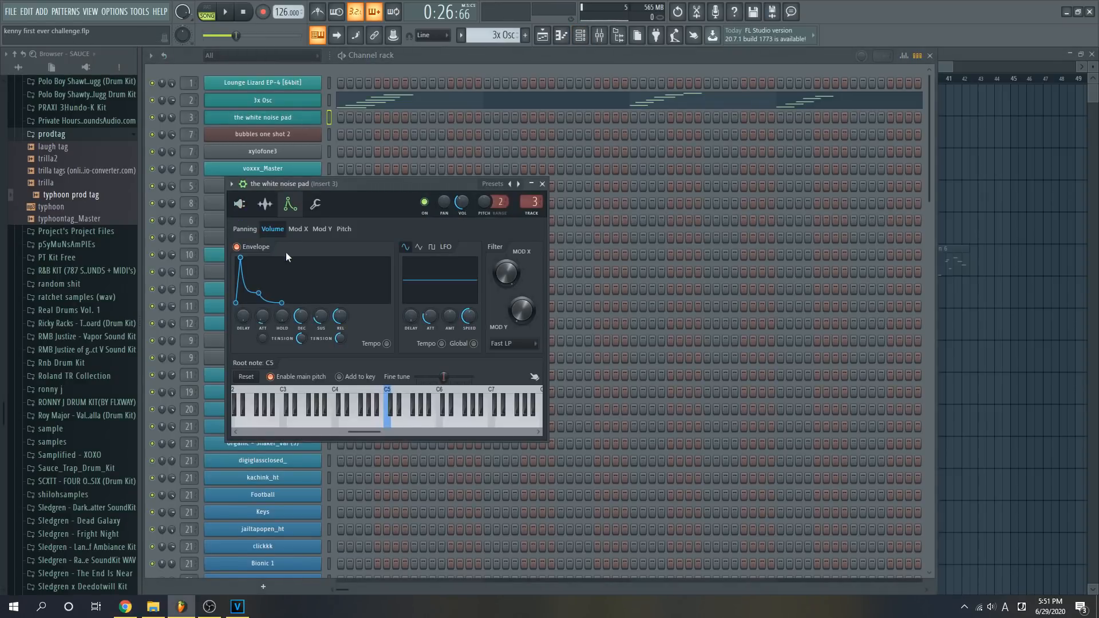
{"action": "left_click", "coordinate": [543, 36]}
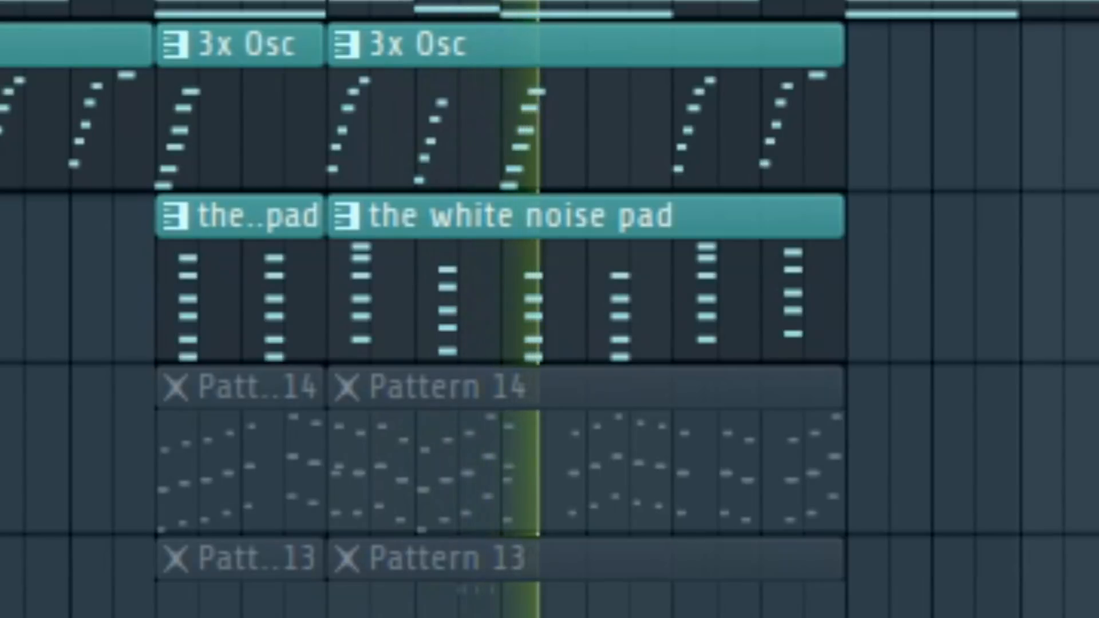
- Stop playback and unmute Track 4 with the Pattern 14 clips
{"action": "key", "text": "space"}
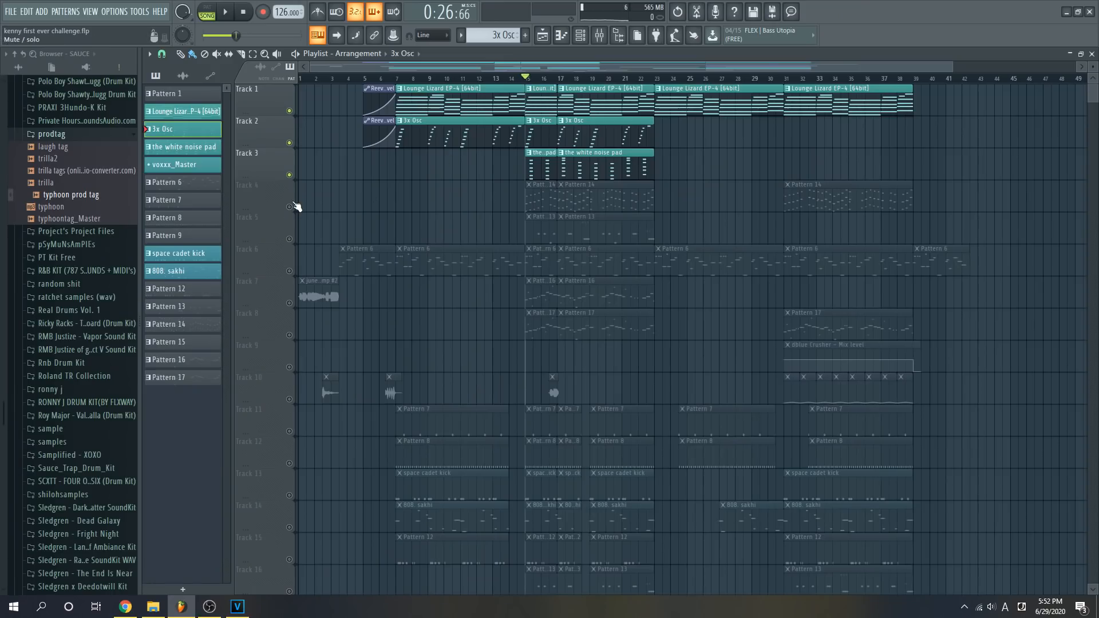
{"action": "left_click", "coordinate": [290, 206]}
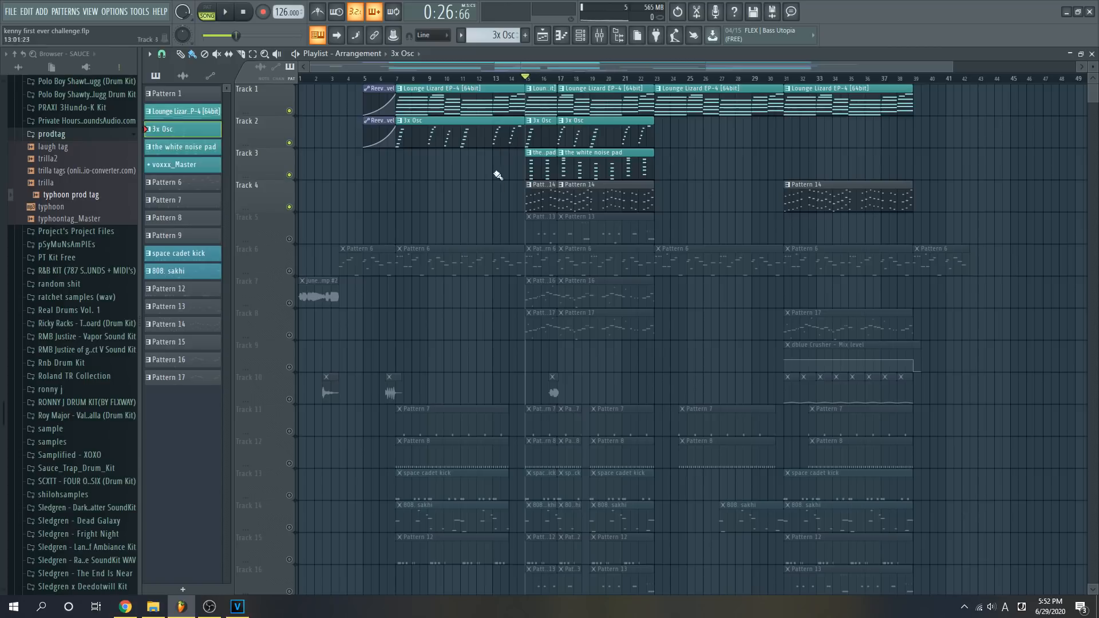
- Examine the Sylenth1 settings of the bubbles one shot 2 channel, select the xylofone3 channel and return to the playlist
{"action": "key", "text": "F6"}
{"action": "left_click", "coordinate": [317, 135]}
{"action": "left_click", "coordinate": [326, 136]}
{"action": "left_click", "coordinate": [310, 137]}
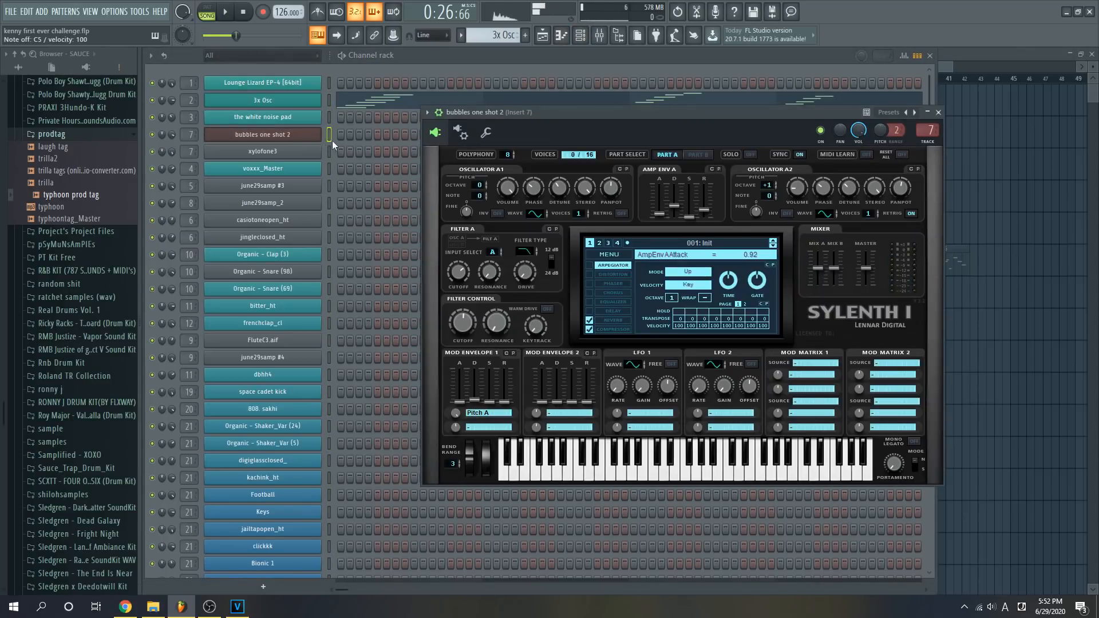
{"action": "left_click", "coordinate": [332, 140]}
{"action": "left_click", "coordinate": [329, 151]}
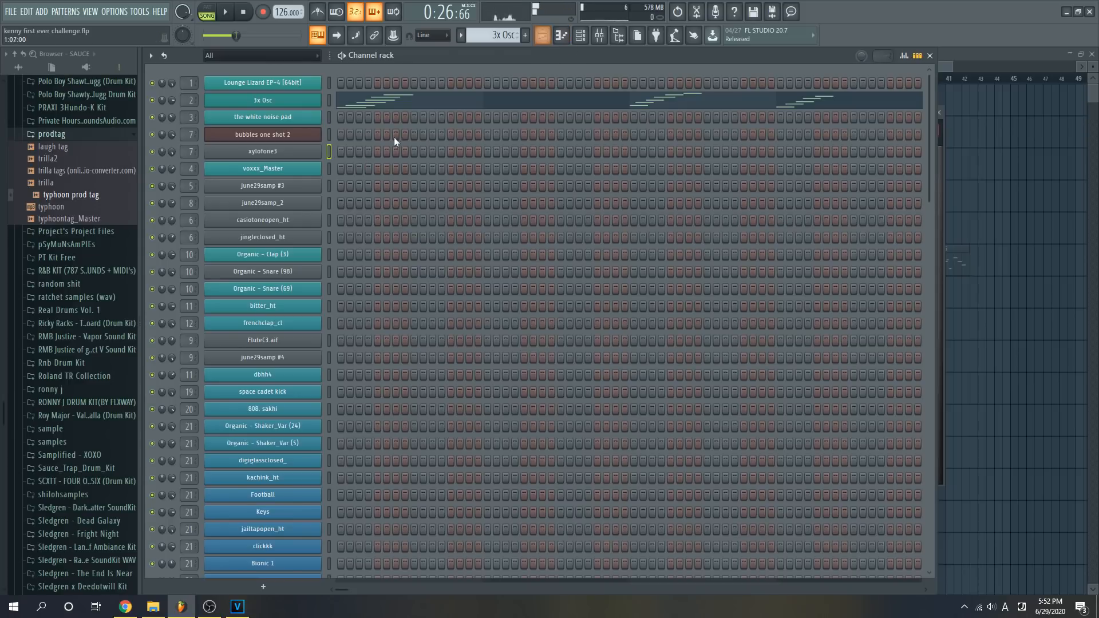
{"action": "left_click", "coordinate": [542, 37]}
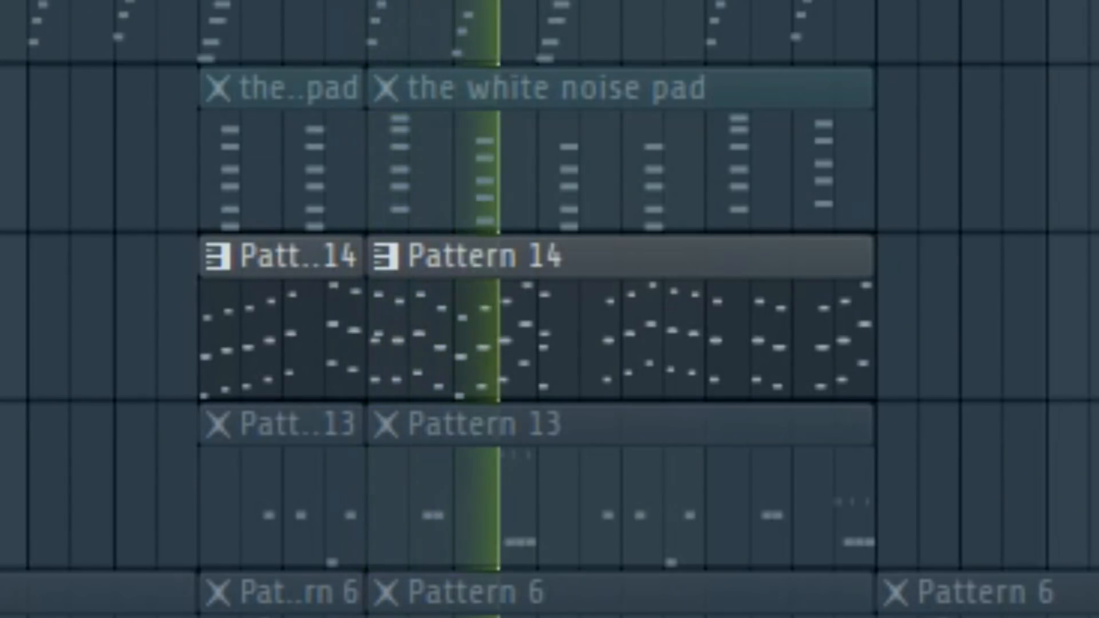
- Stop playback, unmute Tracks 3, 2 and 1, and play them together with Track 4 from bar 15
{"action": "key", "text": "space"}
{"action": "left_click", "coordinate": [289, 175]}
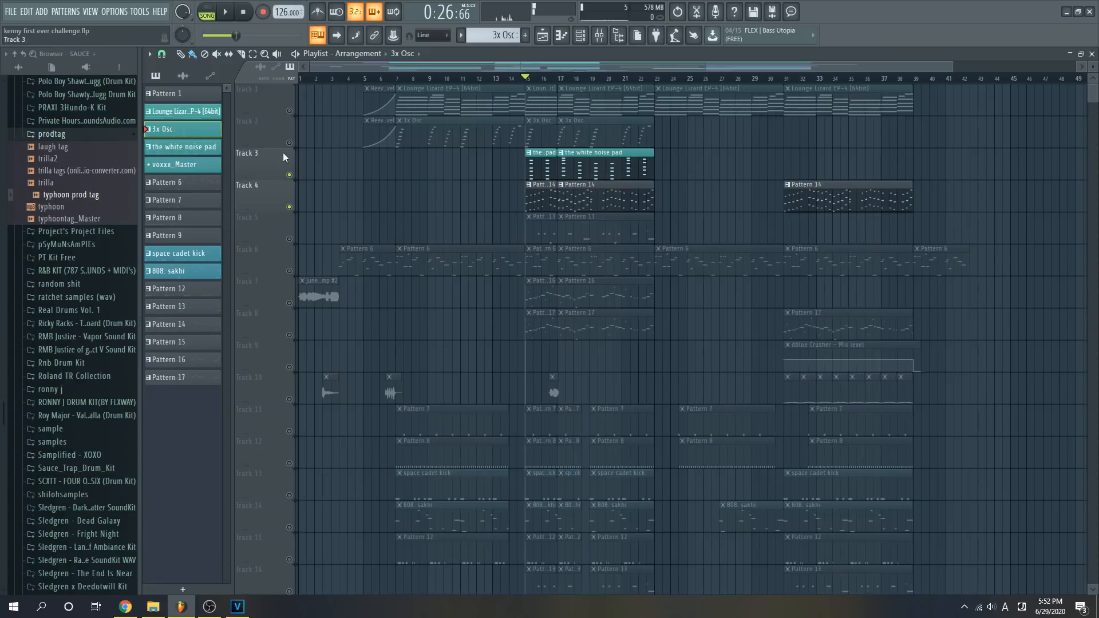
{"action": "left_click", "coordinate": [289, 143]}
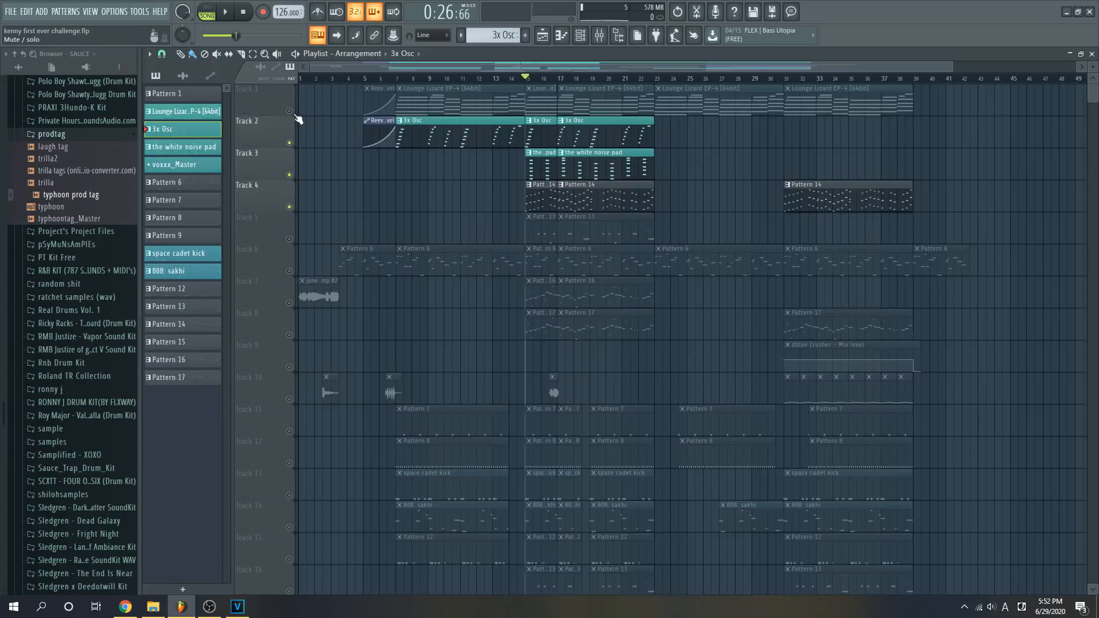
{"action": "left_click", "coordinate": [289, 110]}
{"action": "key", "text": "space"}
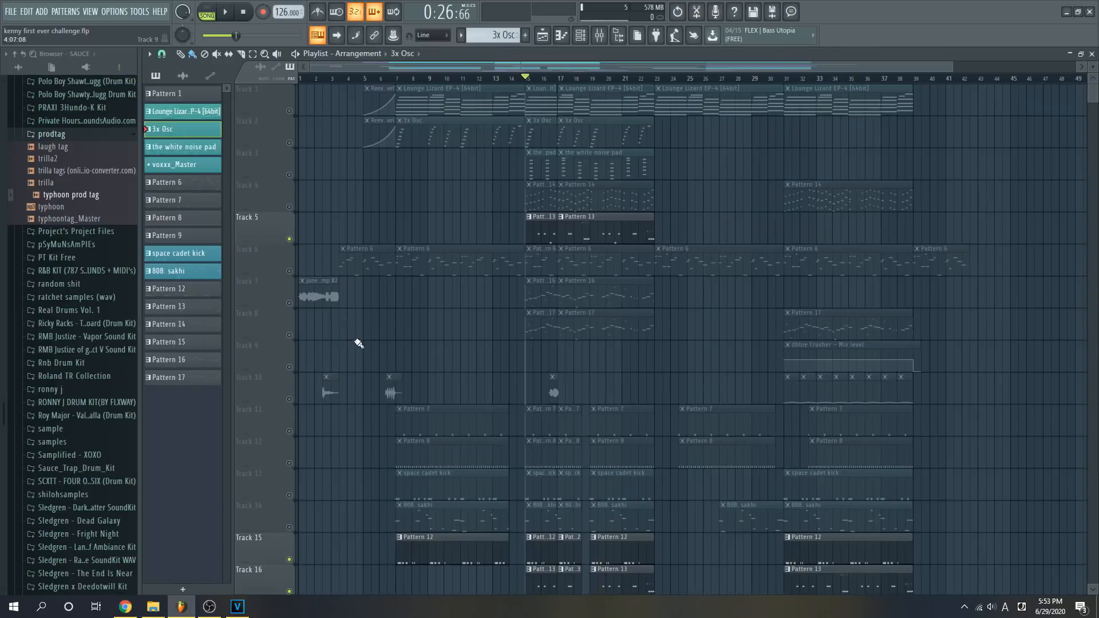
- Play the percussion layers on Tracks 5, 15, 16 and 17 from bar 15, and stop playback
{"action": "scroll", "coordinate": [481, 290], "scroll_direction": "down", "scroll_amount": 3}
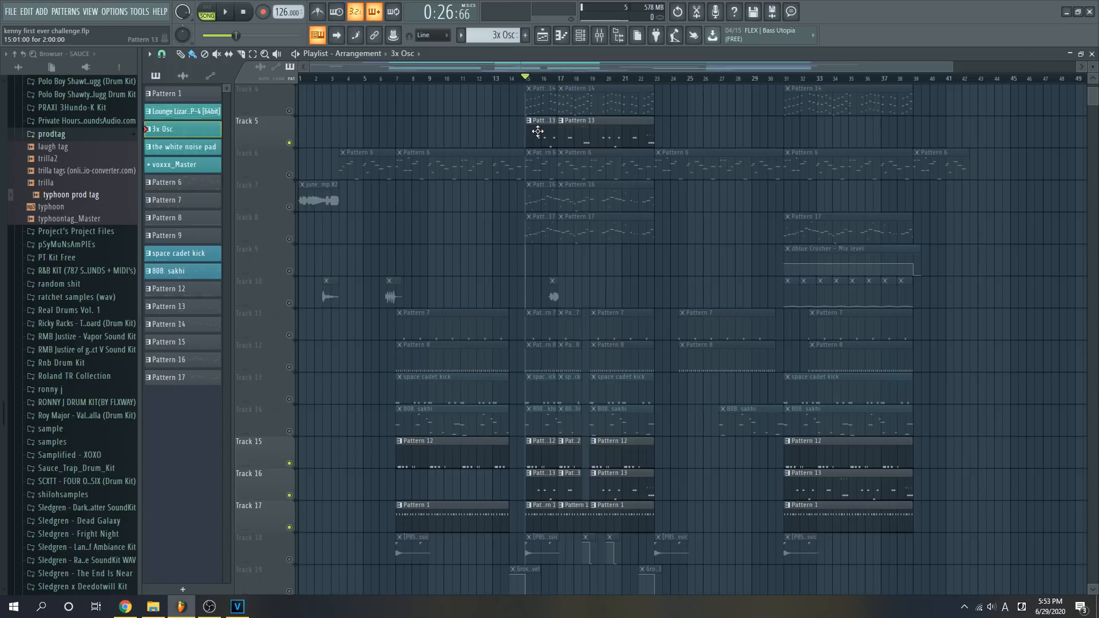
{"action": "key", "text": "space"}
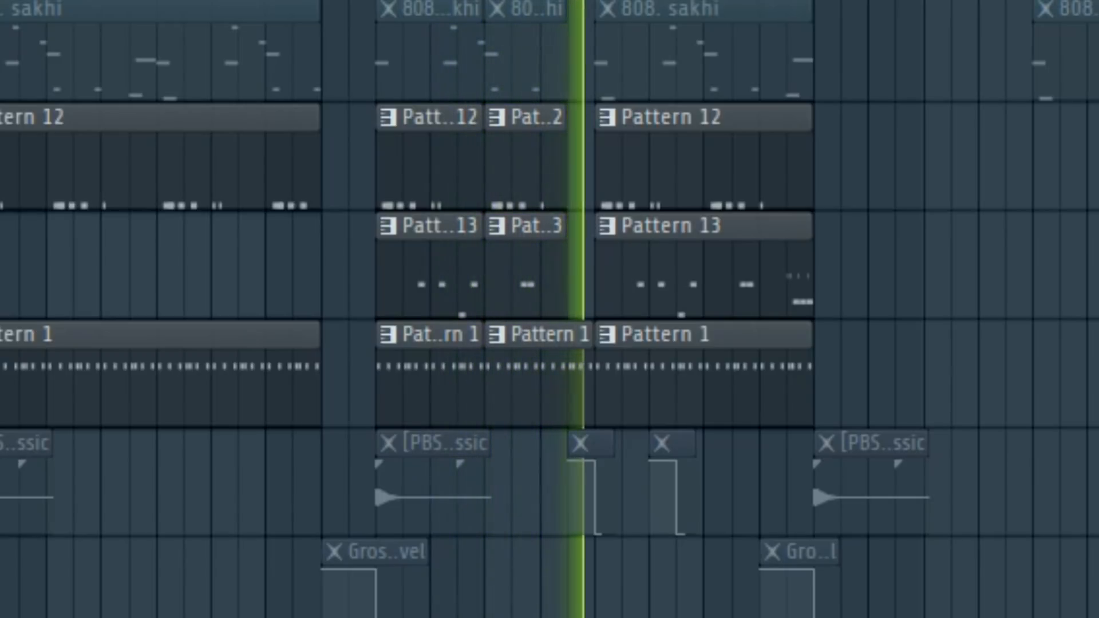
{"action": "key", "text": "space"}
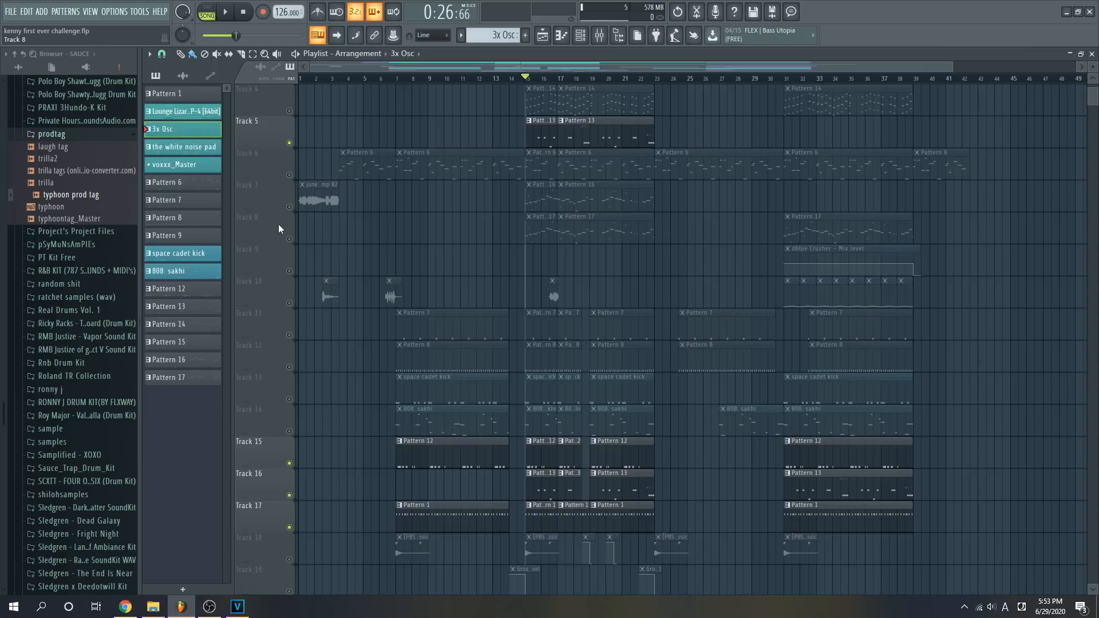
- Solo Track 14, unmute Tracks 13, 12 and 11, and play the 808 and drum layers from bar 15
{"action": "right_click", "coordinate": [290, 431]}
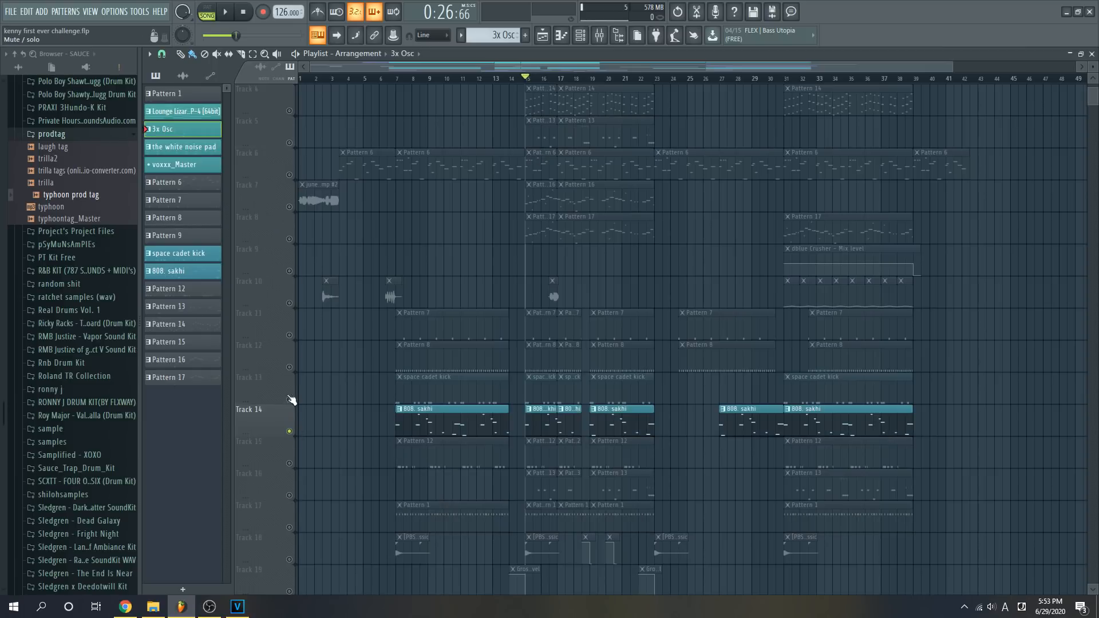
{"action": "left_click", "coordinate": [290, 400]}
{"action": "left_click", "coordinate": [290, 368]}
{"action": "left_click", "coordinate": [289, 335]}
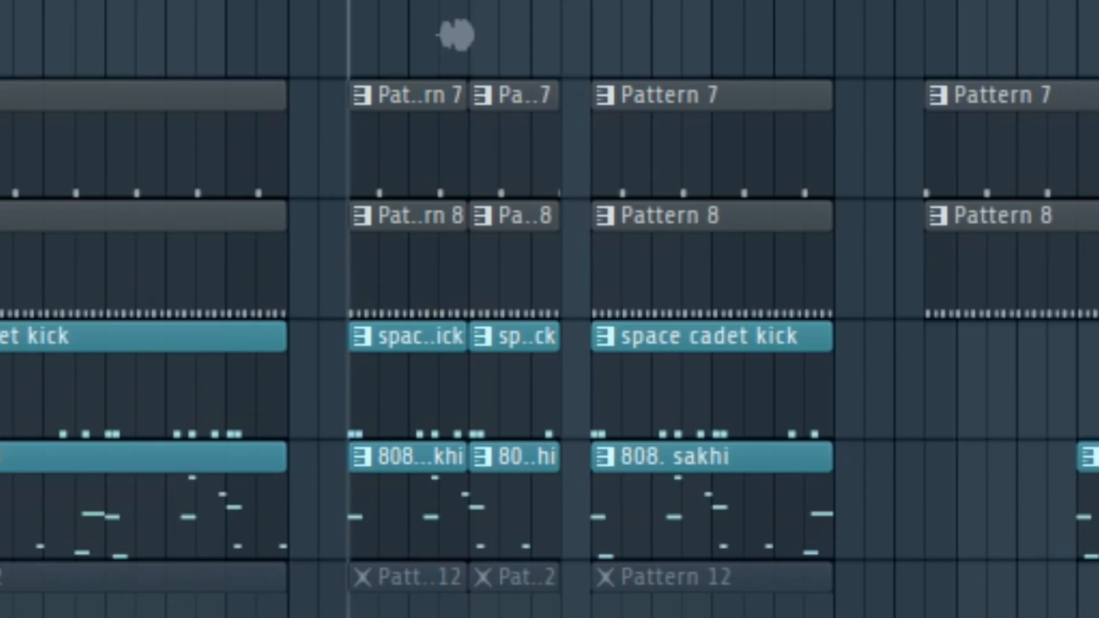
{"action": "key", "text": "space"}
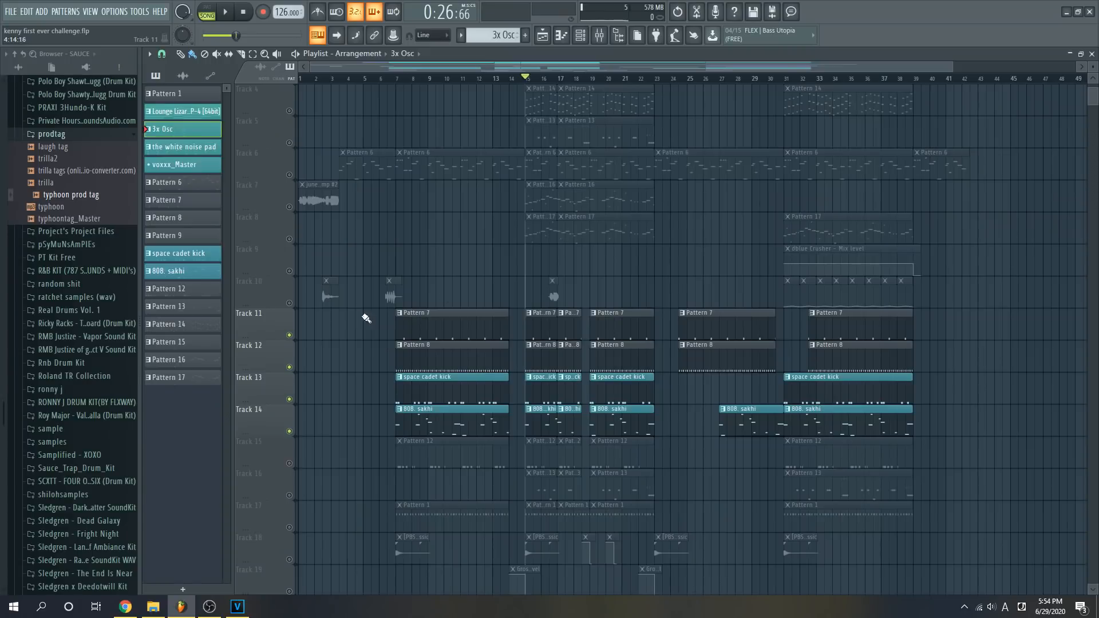
{"action": "key", "text": "space"}
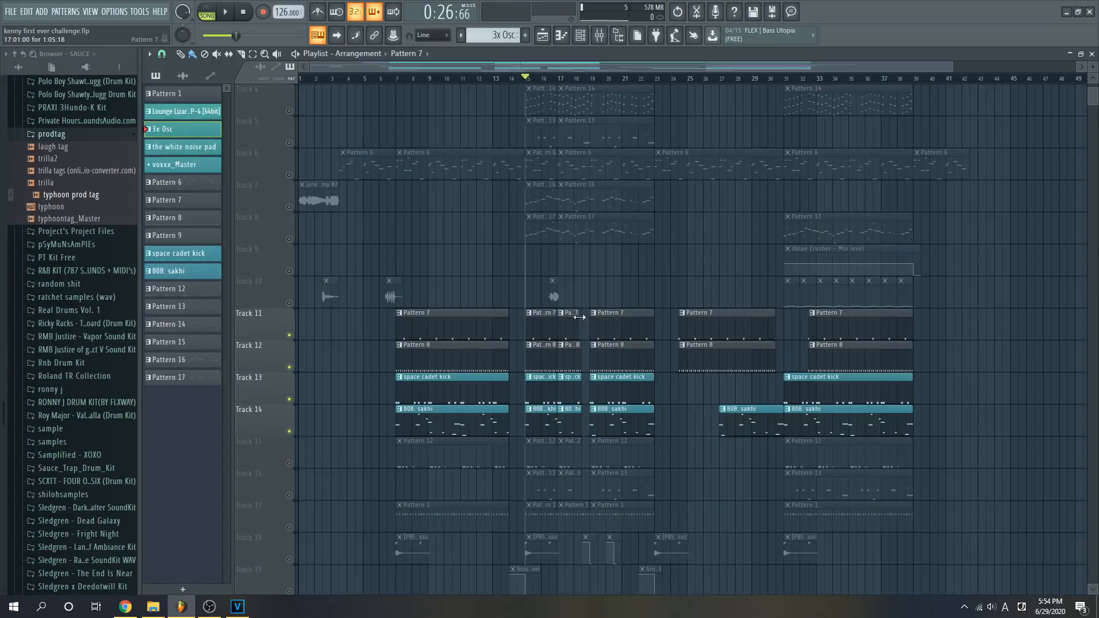
- Examine the clap and snare notes of Pattern 7 in the piano roll and channel rack, and return to the playlist
{"action": "double_click", "coordinate": [550, 315]}
{"action": "left_click_drag", "start_coordinate": [541, 69], "coordinate": [476, 68]}
{"action": "left_click", "coordinate": [580, 36]}
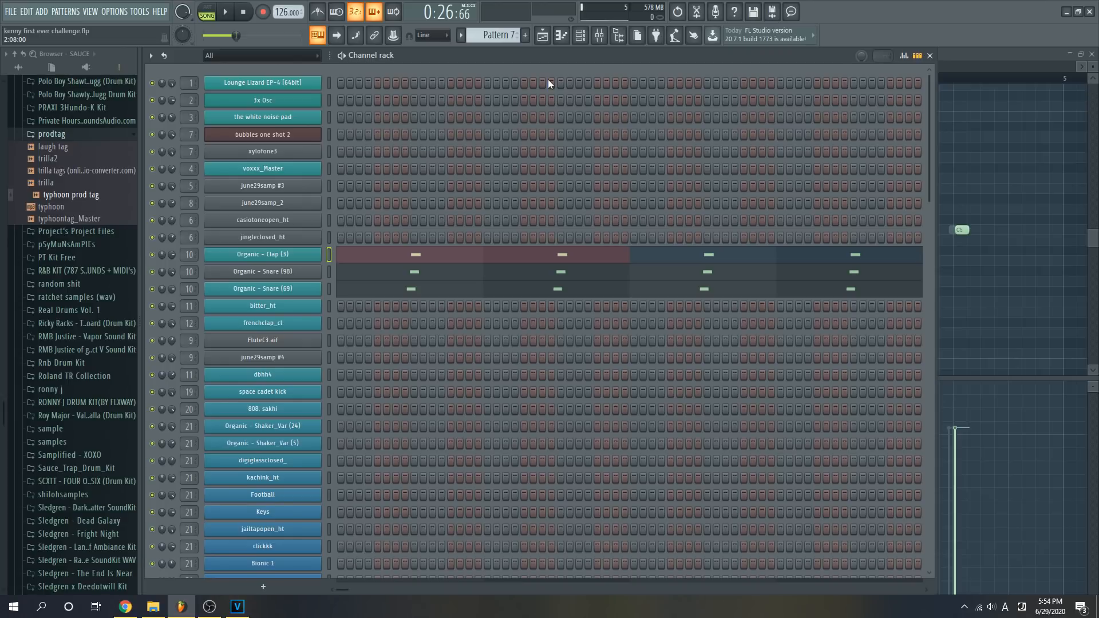
{"action": "left_click", "coordinate": [542, 35]}
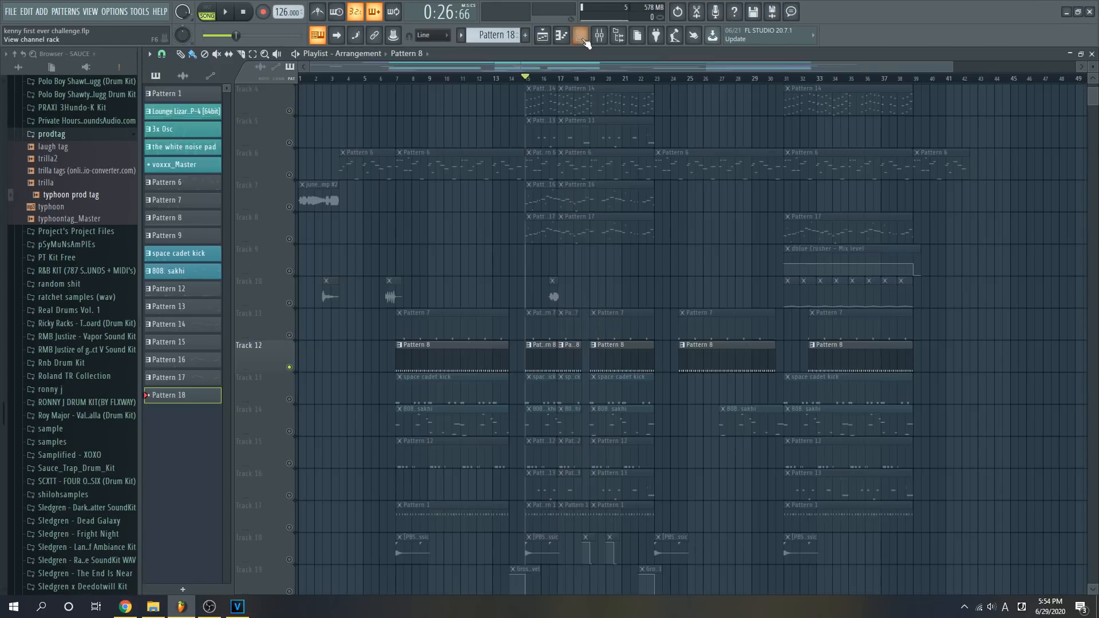
- Look through the channels in the channel rack after viewing the Pattern 8 hi-hat notes, and return to the playlist
{"action": "key", "text": "F6"}
{"action": "scroll", "coordinate": [434, 327], "scroll_direction": "down", "scroll_amount": 10}
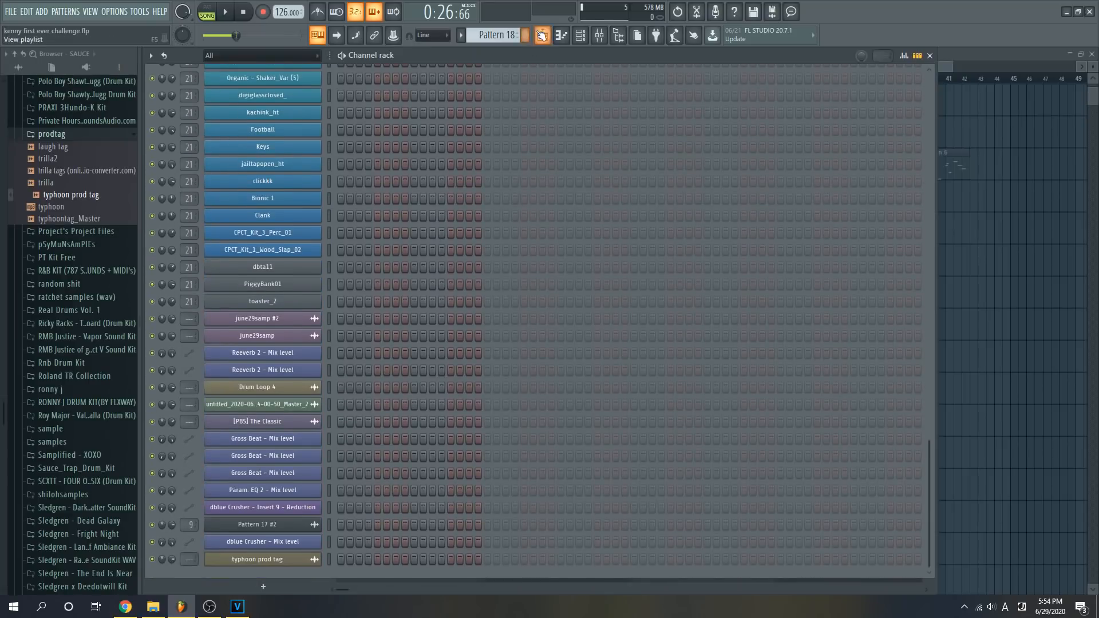
{"action": "scroll", "coordinate": [373, 293], "scroll_direction": "up", "scroll_amount": 8}
{"action": "key", "text": "F6"}
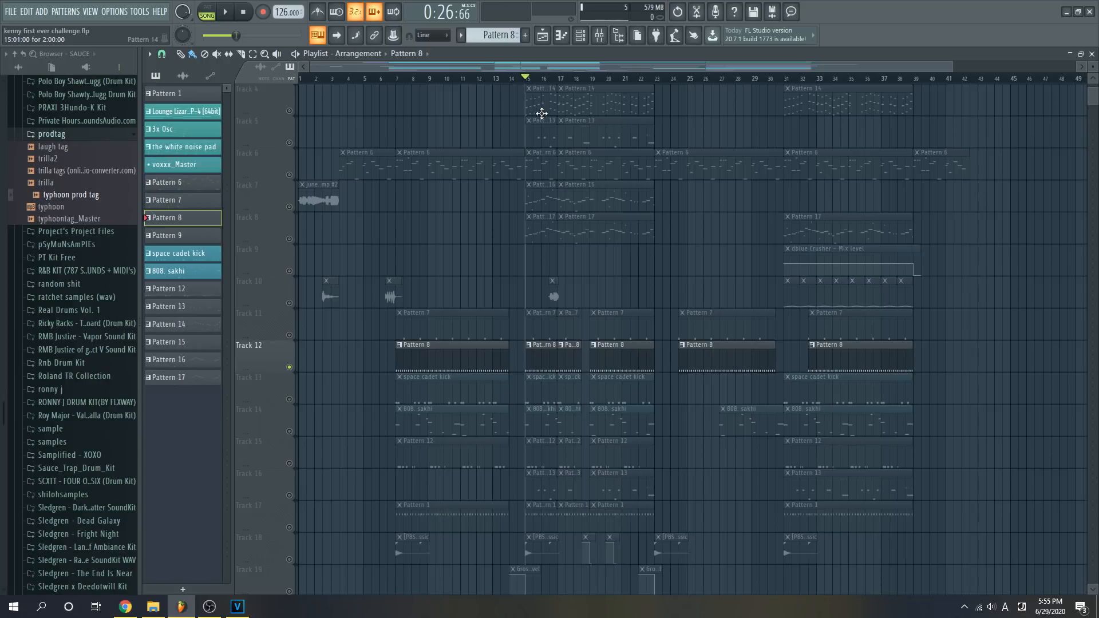
- Examine the Sylenth1 settings of the 808. sakhi channel and return to the playlist
{"action": "scroll", "coordinate": [314, 397], "scroll_direction": "down", "scroll_amount": 1}
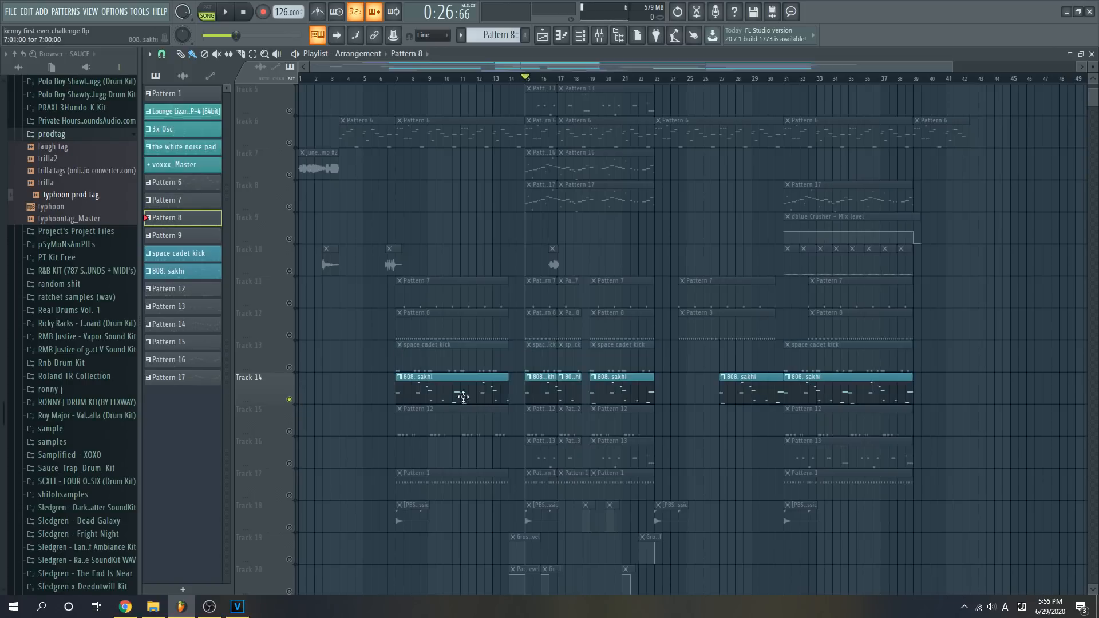
{"action": "left_click", "coordinate": [581, 36]}
{"action": "scroll", "coordinate": [478, 226], "scroll_direction": "up", "scroll_amount": 5}
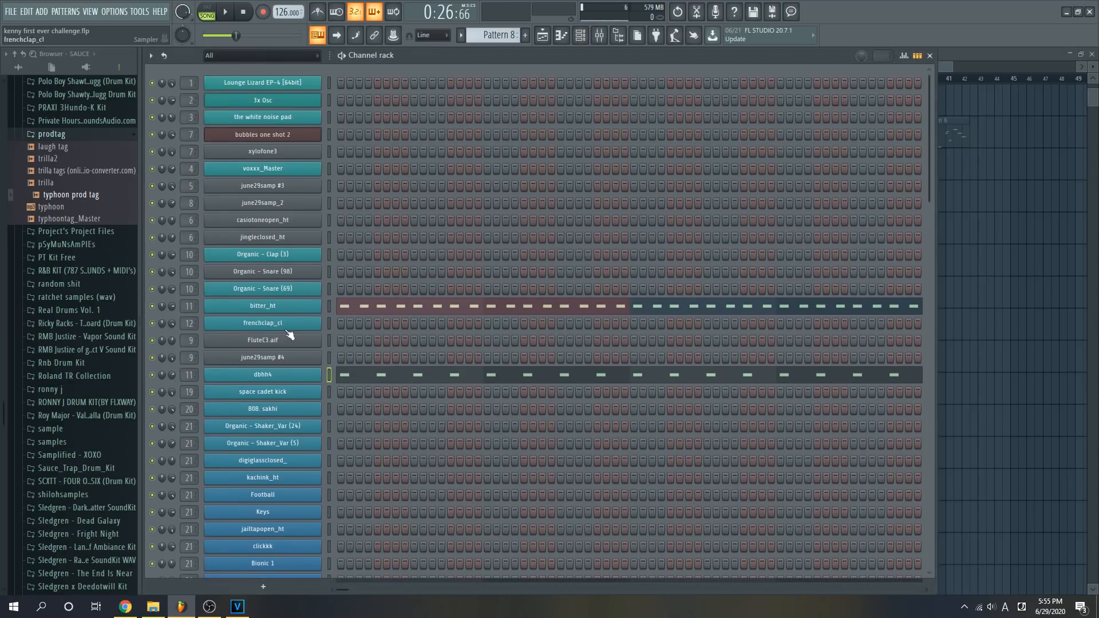
{"action": "left_click", "coordinate": [296, 411]}
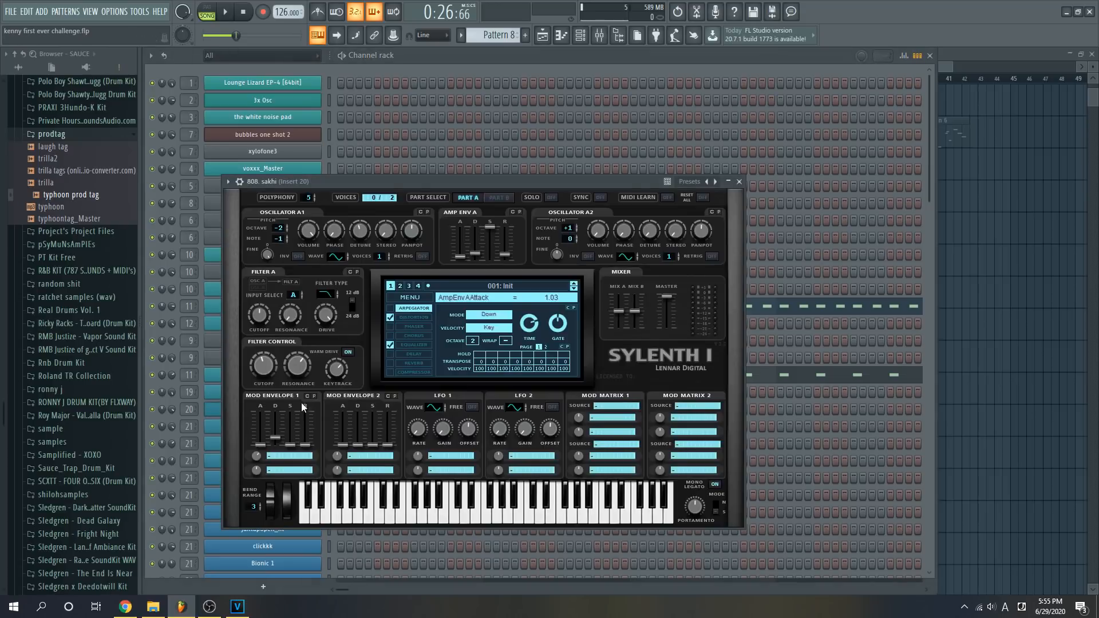
{"action": "left_click_drag", "start_coordinate": [427, 190], "coordinate": [580, 171]}
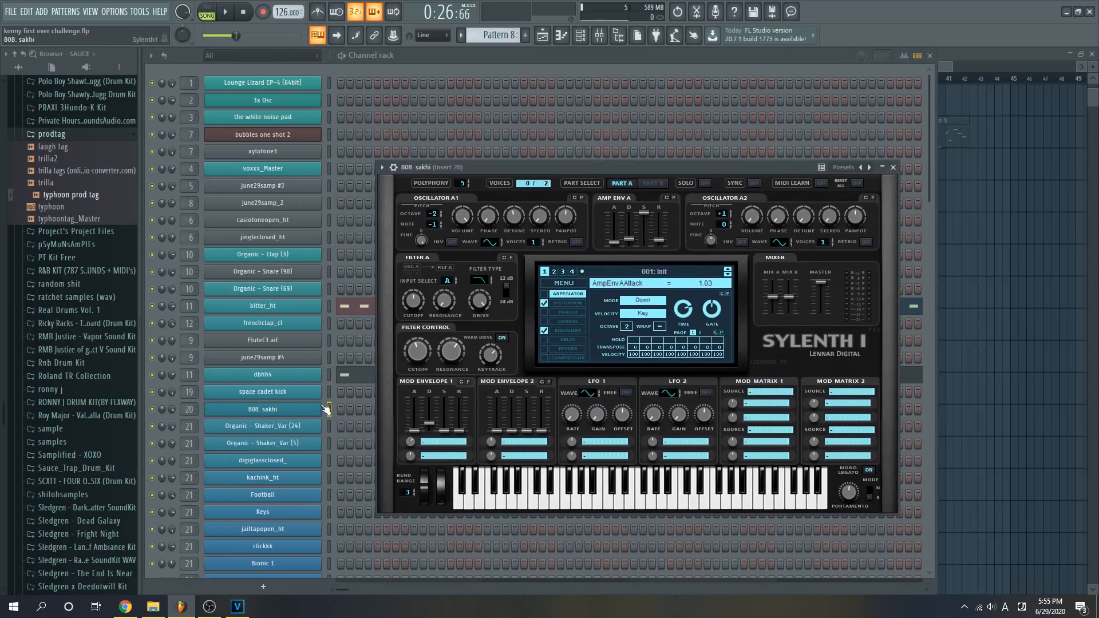
{"action": "left_click", "coordinate": [542, 35]}
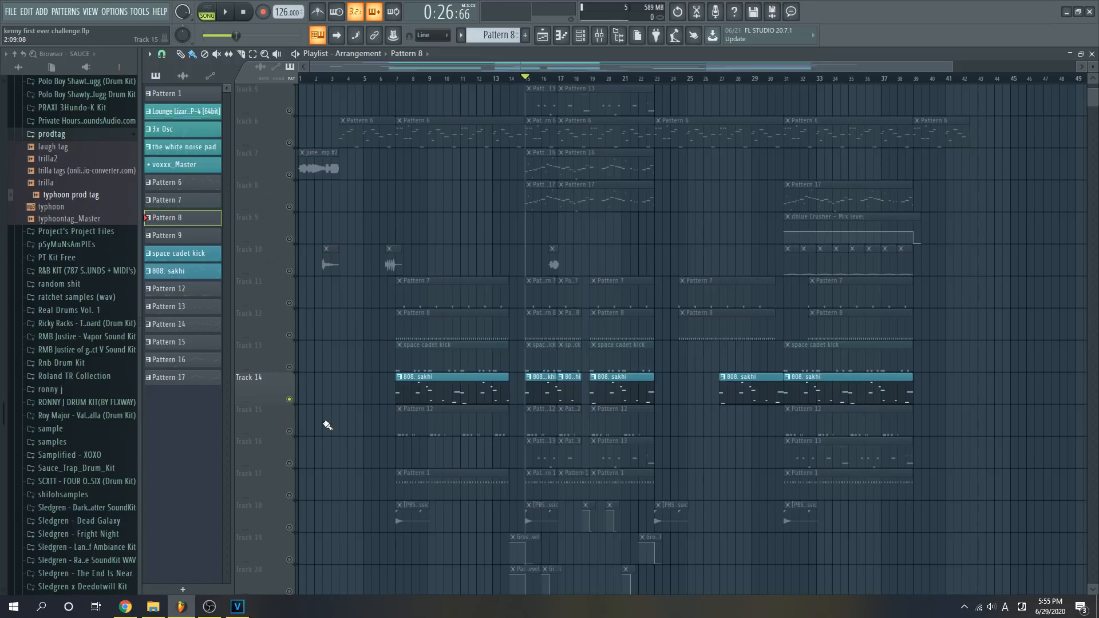
- Select Pattern 6 from its Track 6 clip and examine the sample settings of the voxxx_Master channel
{"action": "scroll", "coordinate": [538, 261], "scroll_direction": "up", "scroll_amount": 4}
{"action": "left_click", "coordinate": [538, 261]}
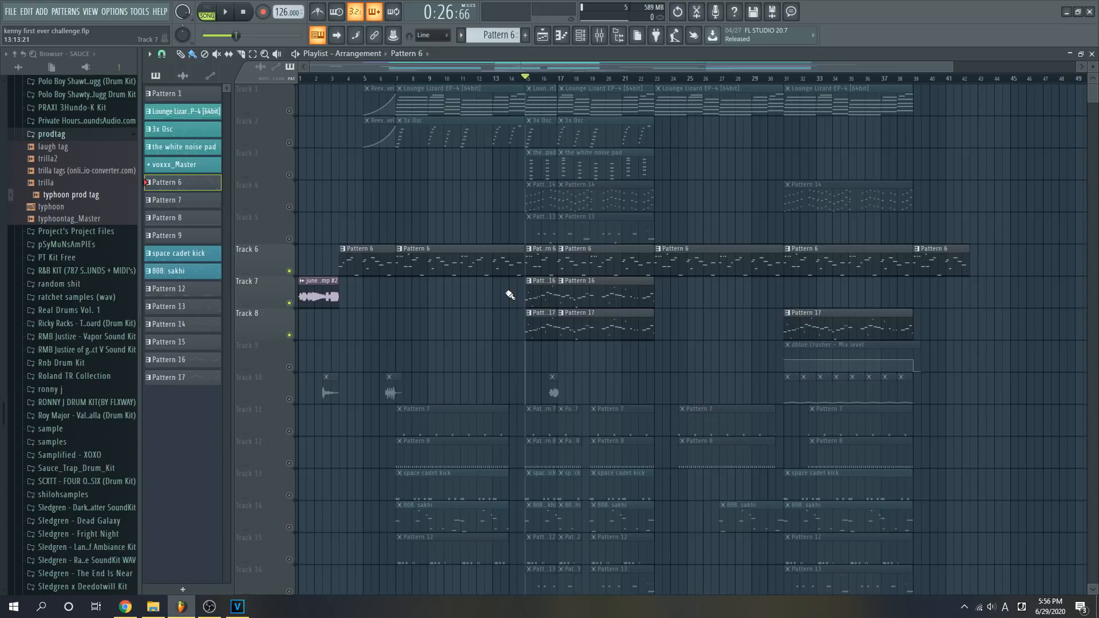
{"action": "left_click", "coordinate": [579, 36]}
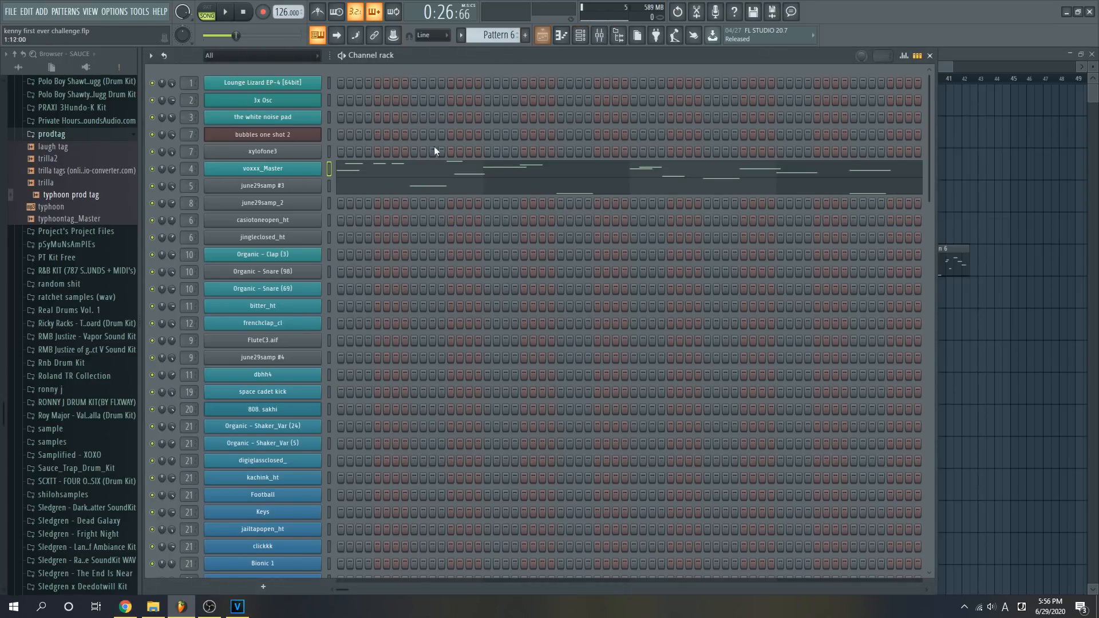
{"action": "left_click", "coordinate": [328, 169]}
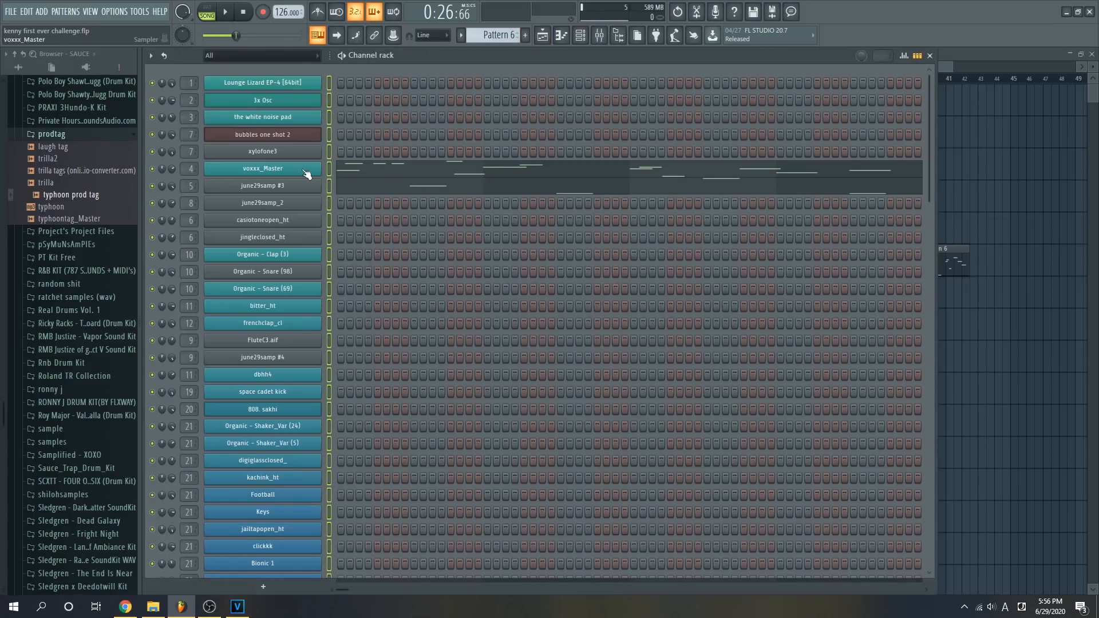
{"action": "left_click", "coordinate": [298, 169]}
{"action": "left_click", "coordinate": [208, 171]}
{"action": "left_click", "coordinate": [315, 366]}
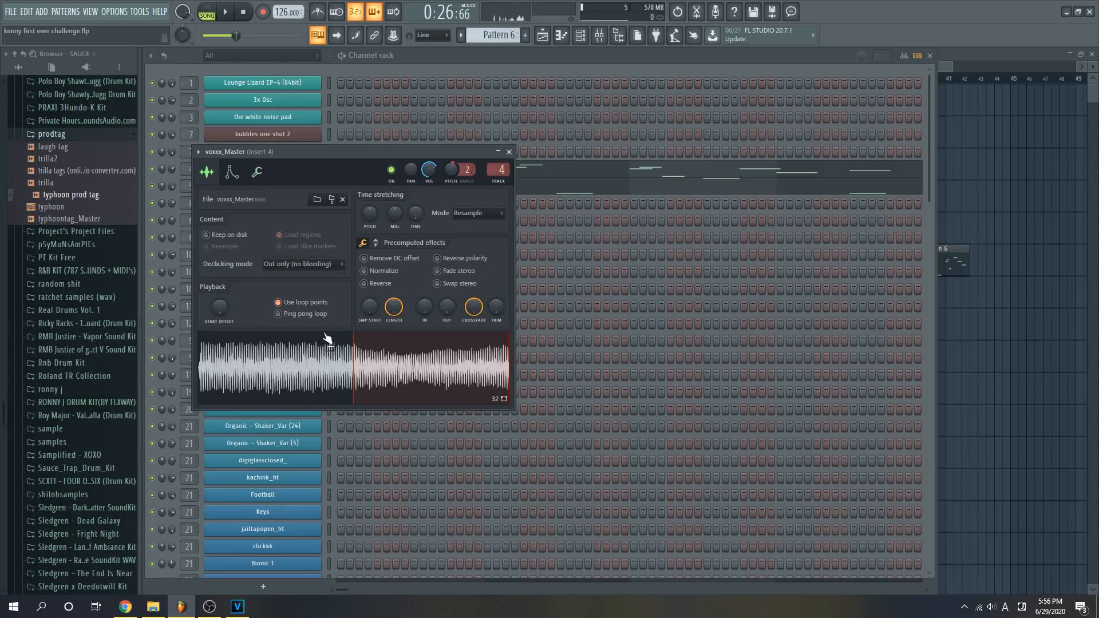
{"action": "left_click", "coordinate": [509, 152]}
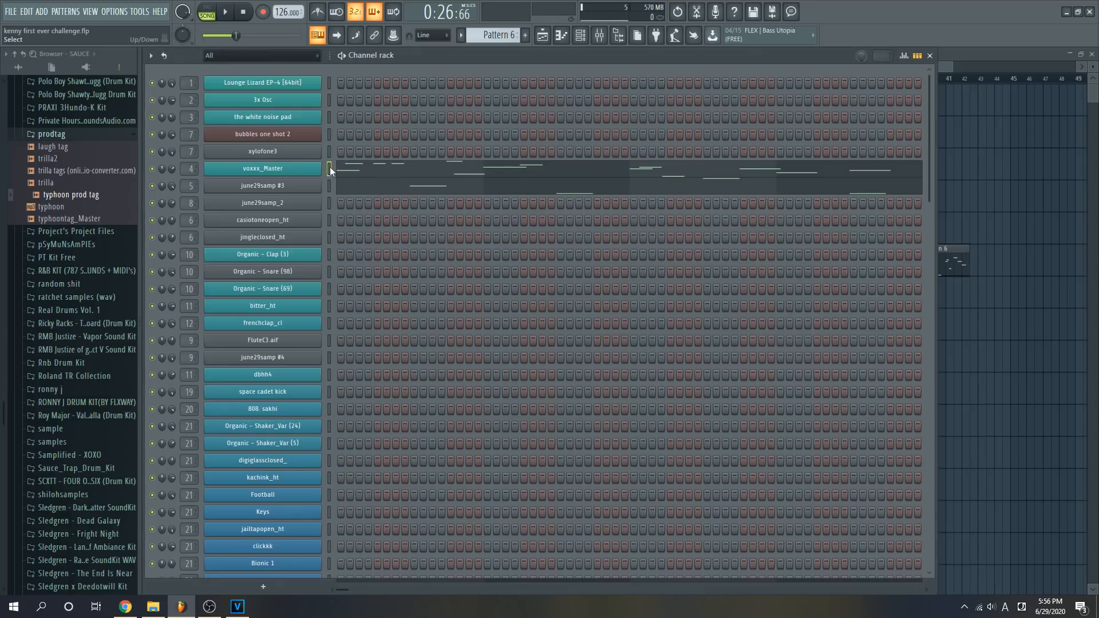
- Examine the volume envelope of the voxxx_Master channel and close its settings
{"action": "left_click", "coordinate": [283, 169]}
{"action": "left_click", "coordinate": [238, 176]}
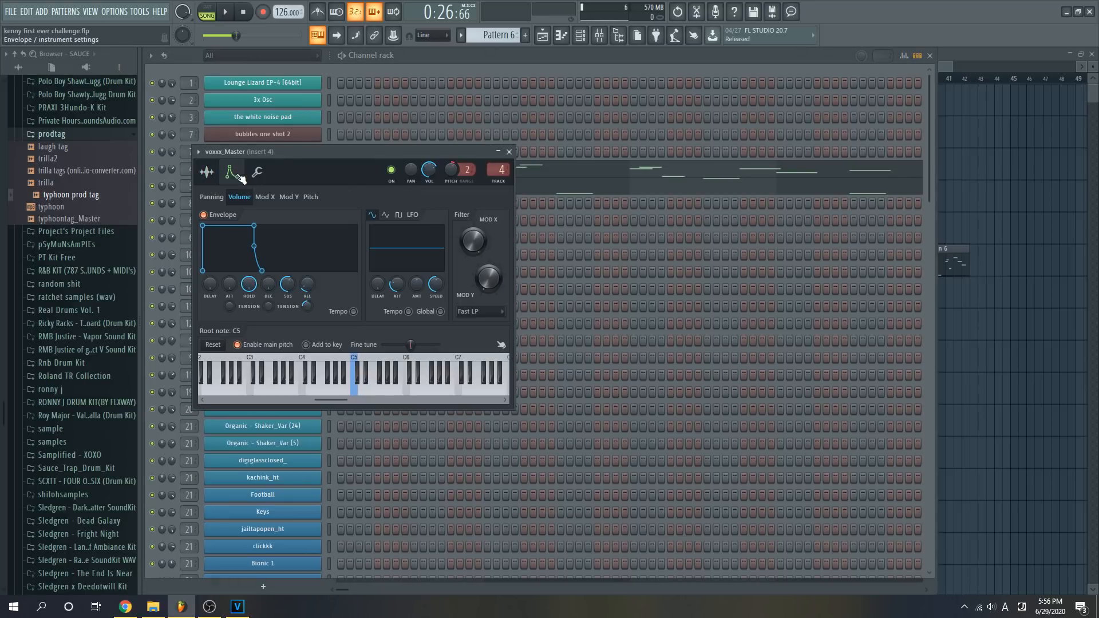
{"action": "left_click", "coordinate": [207, 171]}
{"action": "left_click", "coordinate": [509, 151]}
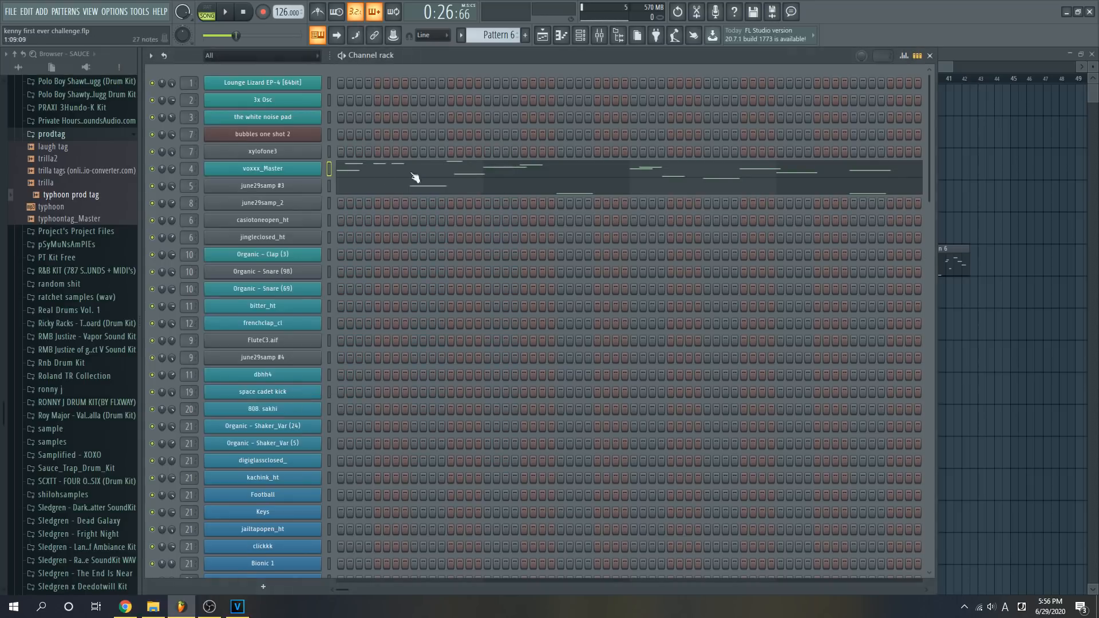
- View the voxxx_Master notes of Pattern 6 in the piano roll, return to the channel rack and play the layer
{"action": "left_click", "coordinate": [338, 170]}
{"action": "left_click", "coordinate": [580, 35]}
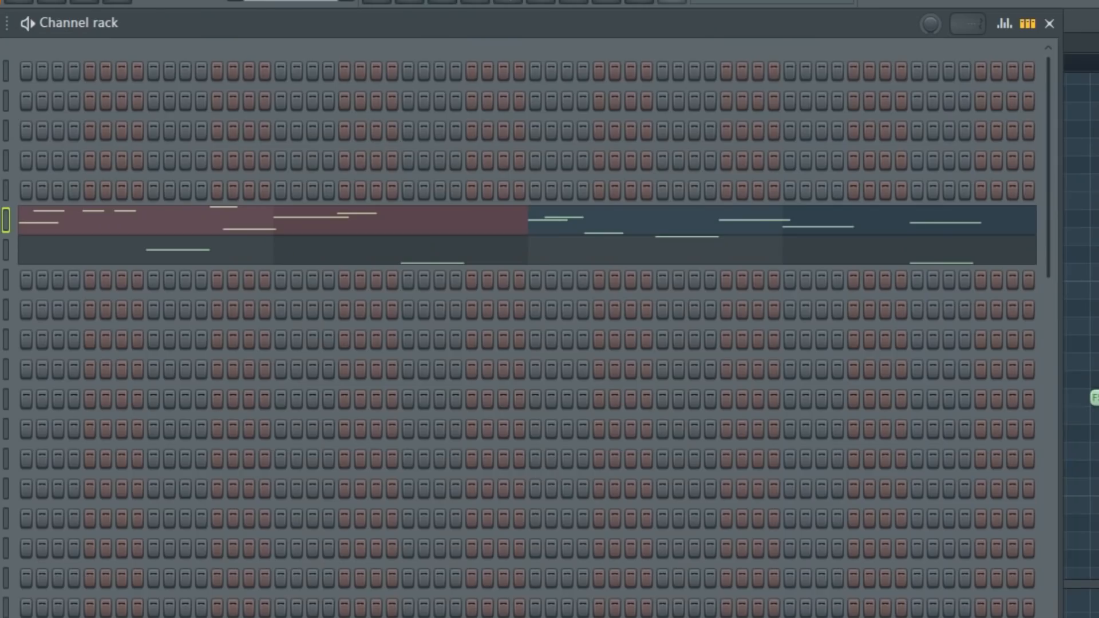
{"action": "key", "text": "space"}
{"action": "key", "text": "space"}
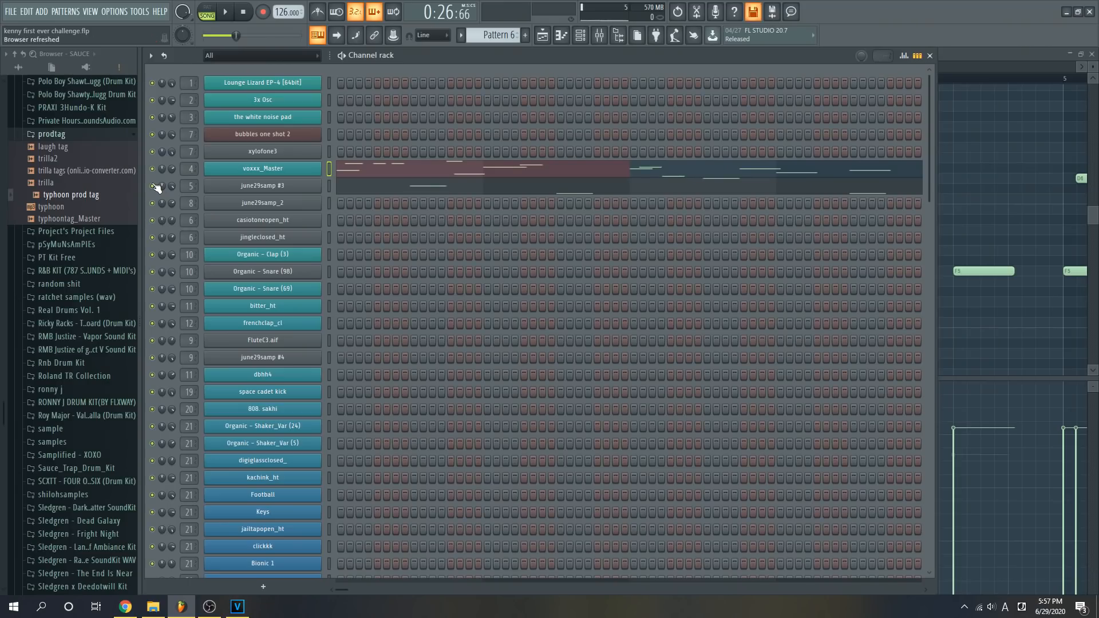
- Open the june29samp #3 channel's sample settings, try a different sample start offset, and undo that change
{"action": "left_click", "coordinate": [319, 186]}
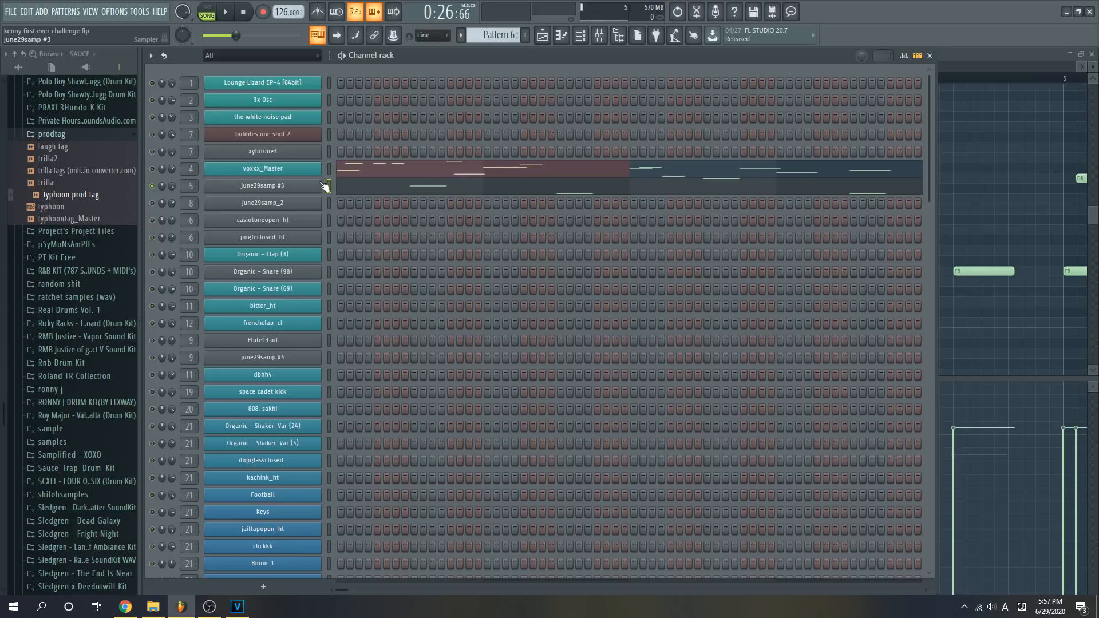
{"action": "left_click", "coordinate": [292, 187]}
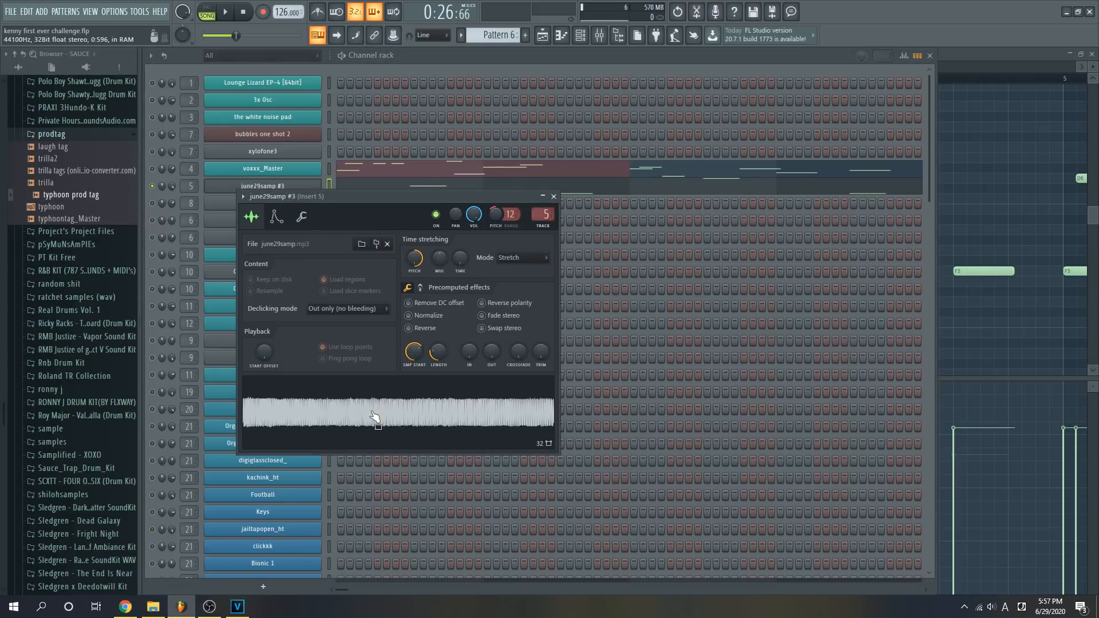
{"action": "left_click_drag", "start_coordinate": [414, 352], "coordinate": [438, 341]}
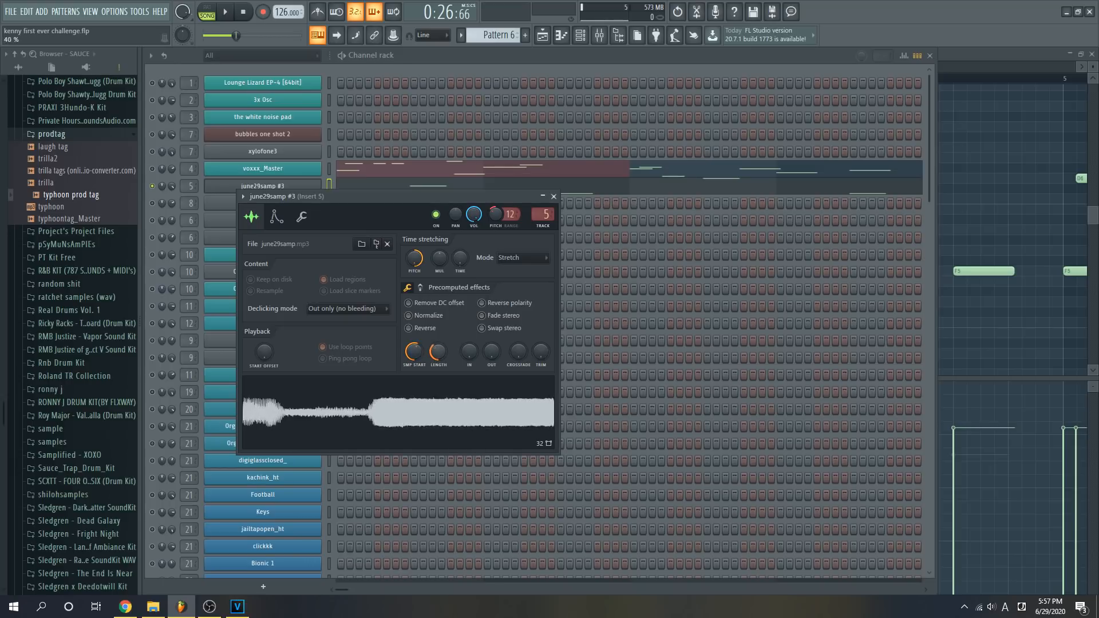
{"action": "key", "text": "ctrl+z"}
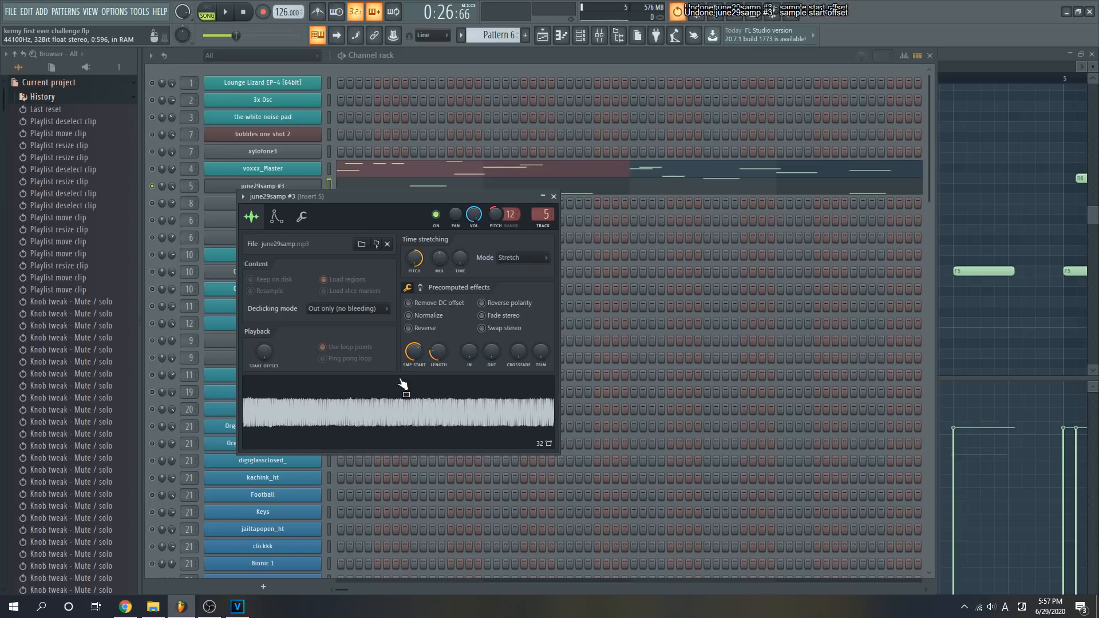
- Examine the miscellaneous functions, envelope and sample settings of the june29samp #3 channel, and close its settings
{"action": "left_click", "coordinate": [553, 196]}
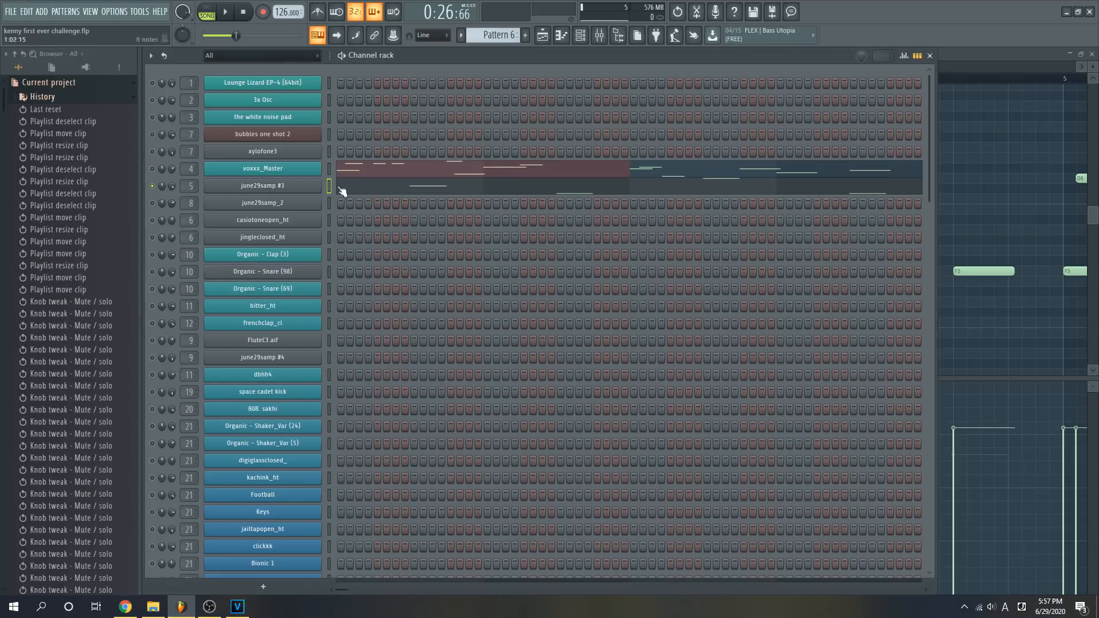
{"action": "left_click", "coordinate": [284, 184]}
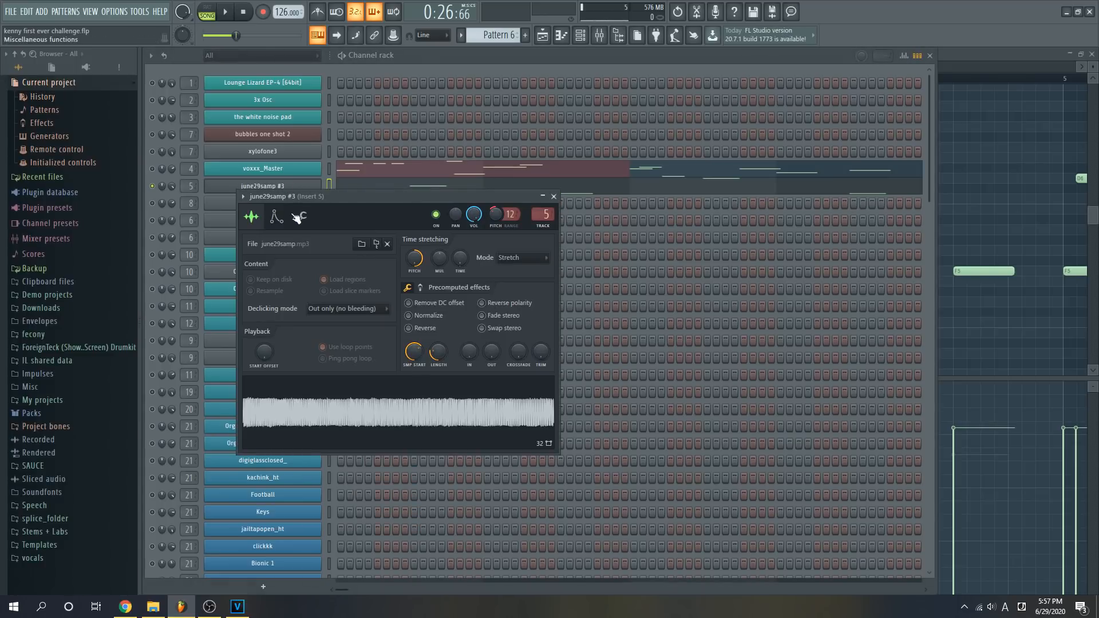
{"action": "left_click", "coordinate": [302, 216]}
{"action": "left_click", "coordinate": [276, 217]}
{"action": "left_click", "coordinate": [251, 217]}
{"action": "left_click", "coordinate": [554, 196]}
- View the june29samp #3 notes of Pattern 6 in the piano roll and return to the channel rack
{"action": "left_click", "coordinate": [372, 189]}
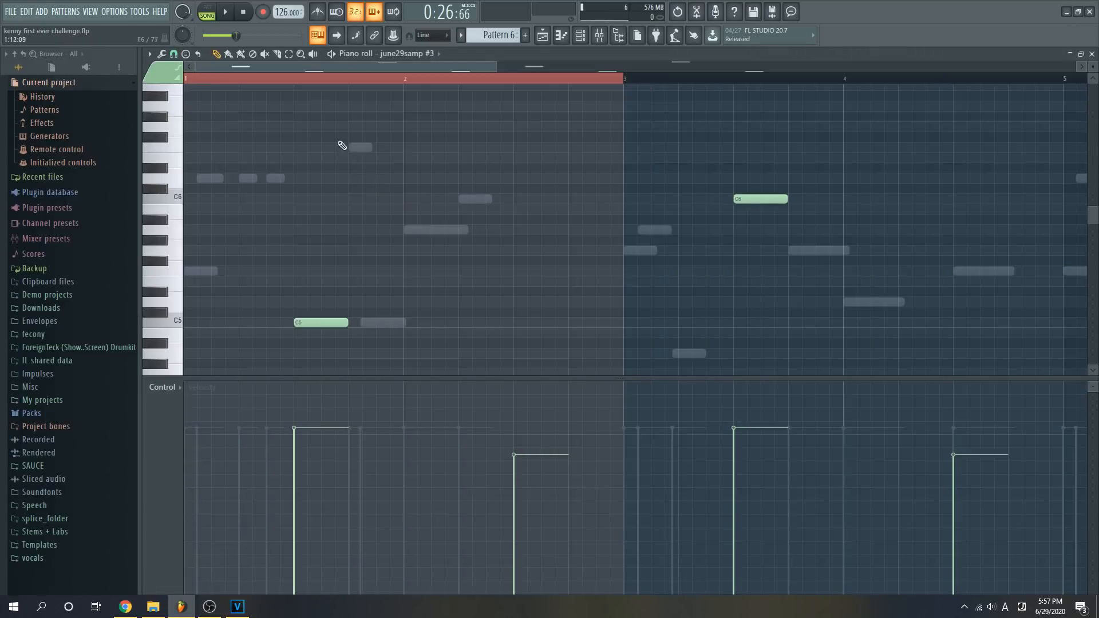
{"action": "scroll", "coordinate": [350, 67], "scroll_direction": "down", "scroll_amount": 2}
{"action": "scroll", "coordinate": [342, 253], "scroll_direction": "down", "scroll_amount": 2}
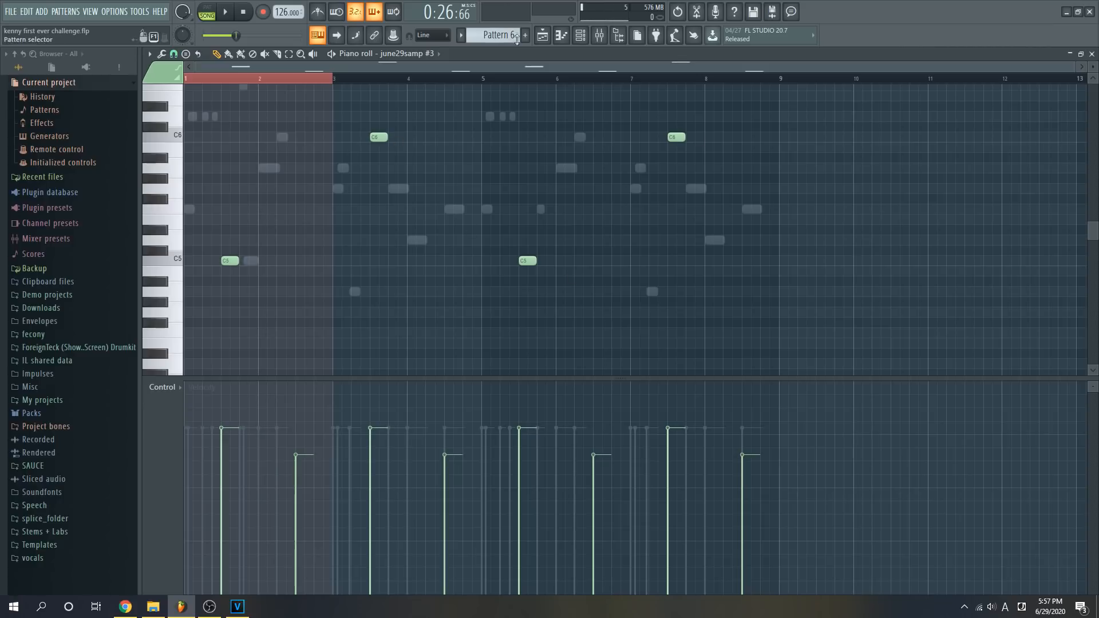
{"action": "left_click", "coordinate": [542, 35]}
{"action": "left_click", "coordinate": [579, 35]}
- Play the june29samp #3 layer alone and together with the voxxx_Master channel
{"action": "key", "text": "space"}
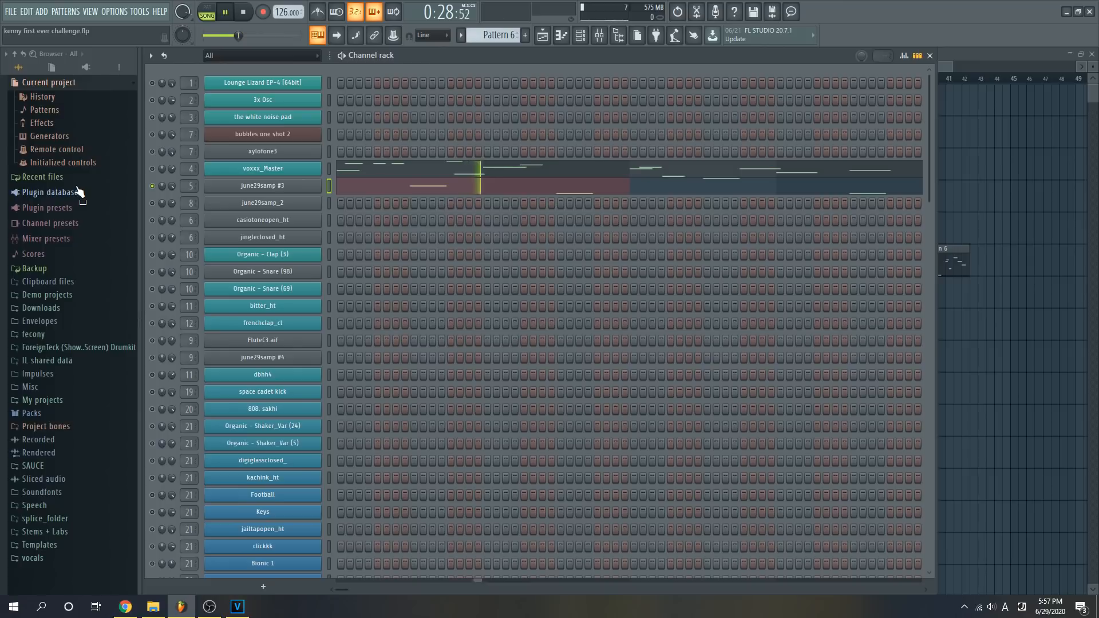
{"action": "key", "text": "space"}
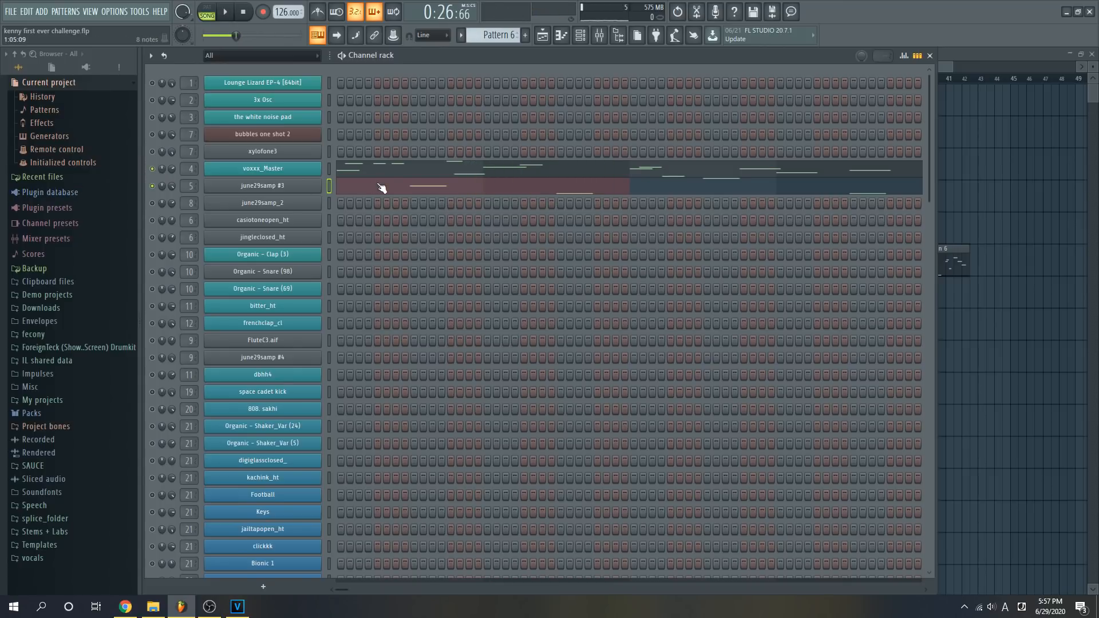
{"action": "key", "text": "space"}
- Return to the playlist, solo Track 7 and select Pattern 16 from its clip
{"action": "left_click", "coordinate": [542, 35]}
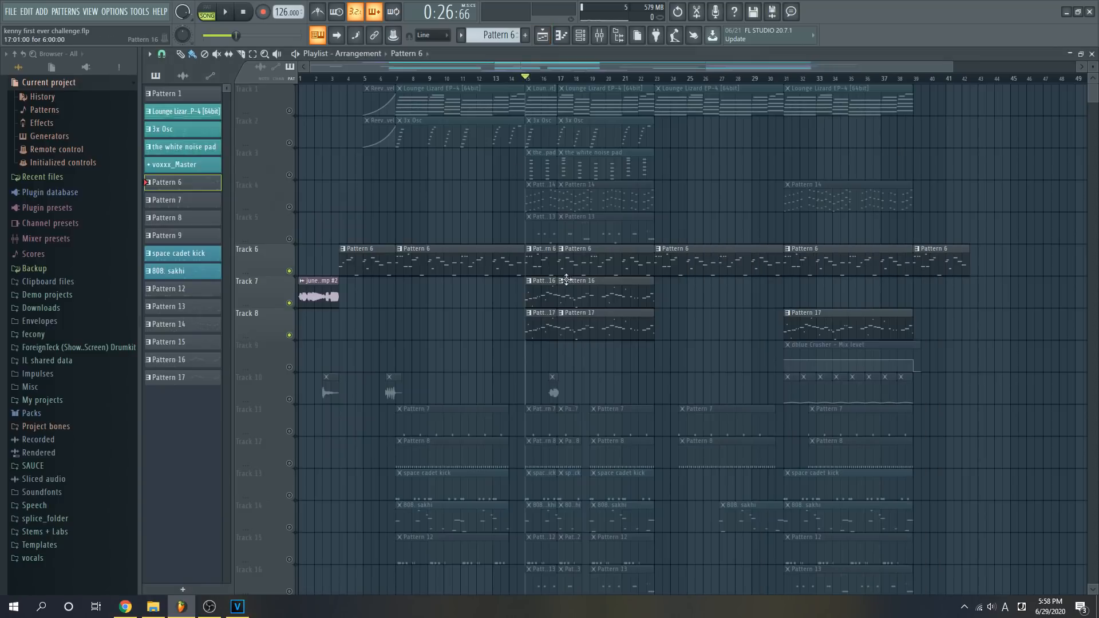
{"action": "scroll", "coordinate": [556, 187], "scroll_direction": "down", "scroll_amount": 2}
{"action": "scroll", "coordinate": [577, 81], "scroll_direction": "up", "scroll_amount": 3}
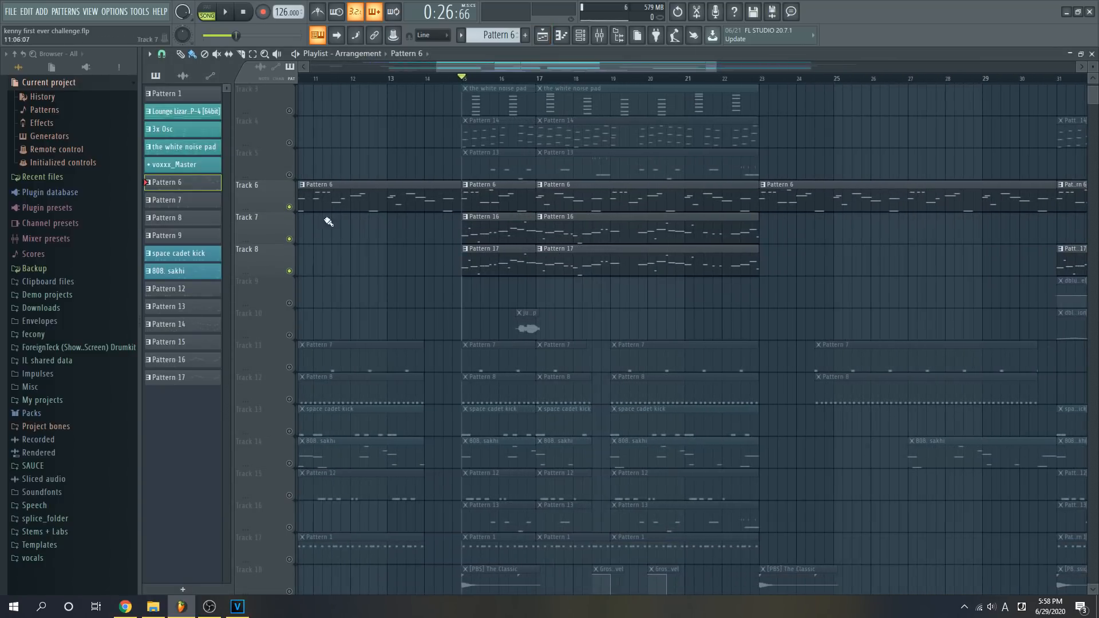
{"action": "right_click", "coordinate": [293, 237]}
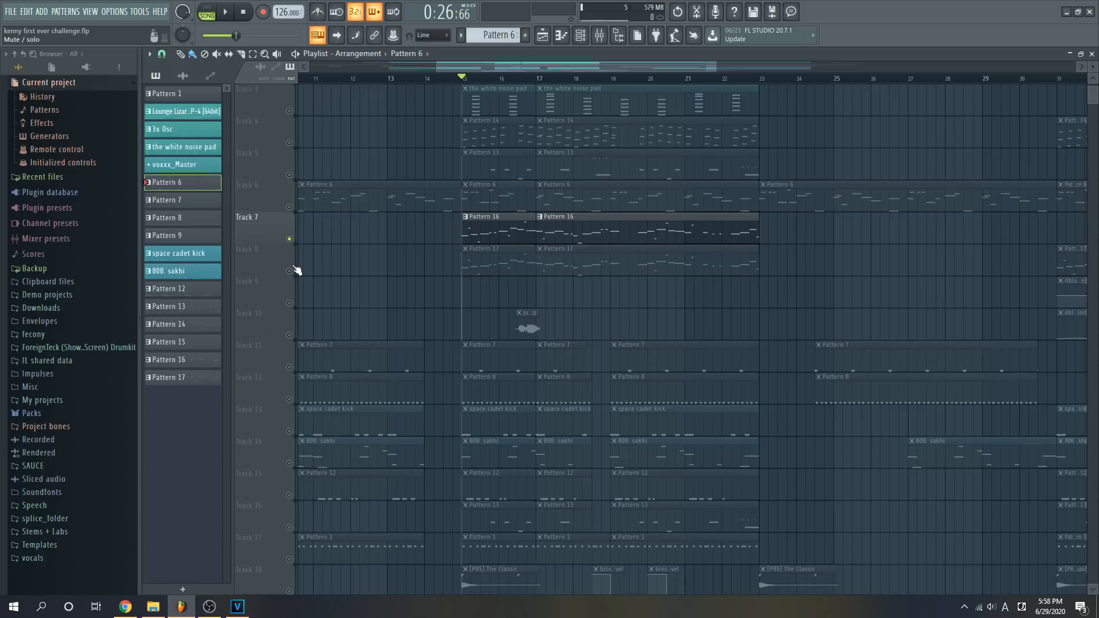
{"action": "right_click", "coordinate": [293, 267]}
{"action": "right_click", "coordinate": [294, 238]}
{"action": "left_click", "coordinate": [491, 234]}
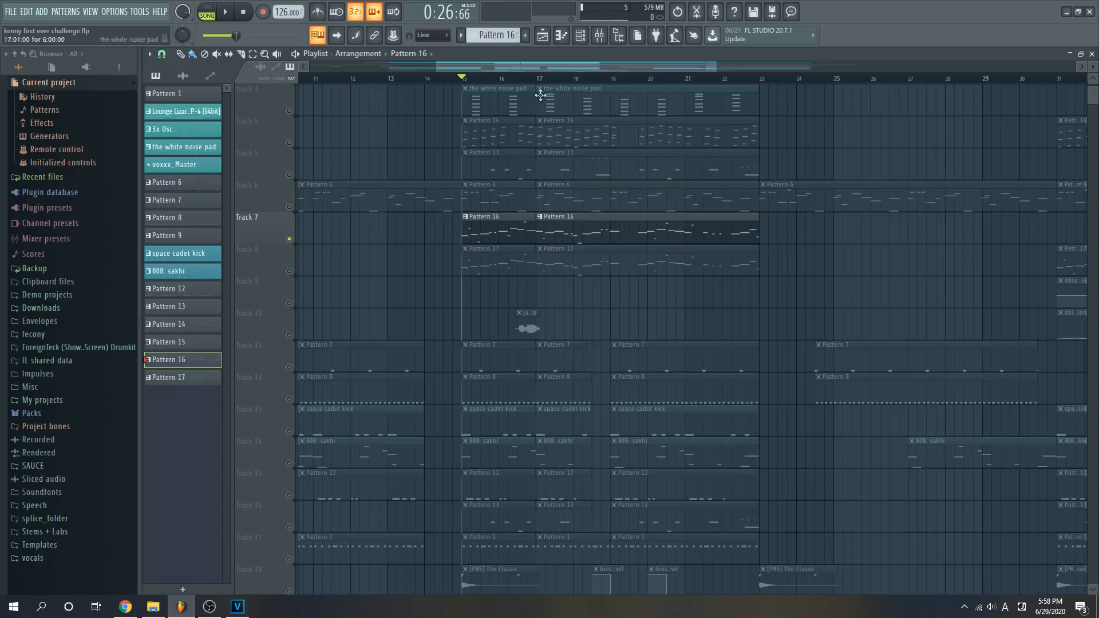
- View the FluteC3.aif notes of Pattern 16 in the piano roll and its channel in the channel rack
{"action": "left_click", "coordinate": [567, 35]}
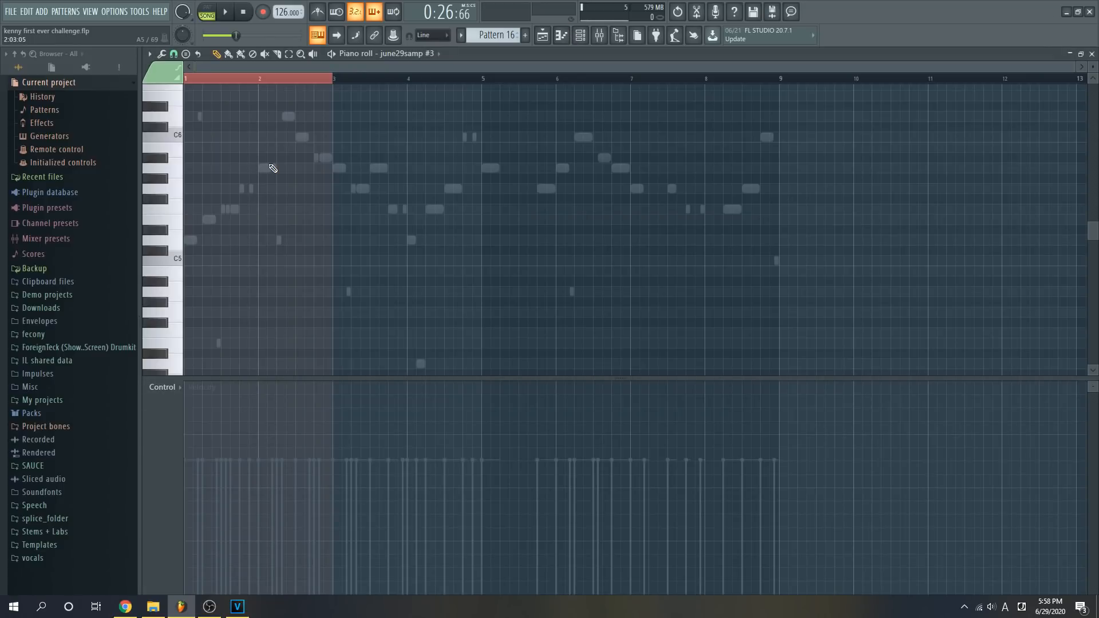
{"action": "double_click", "coordinate": [268, 169]}
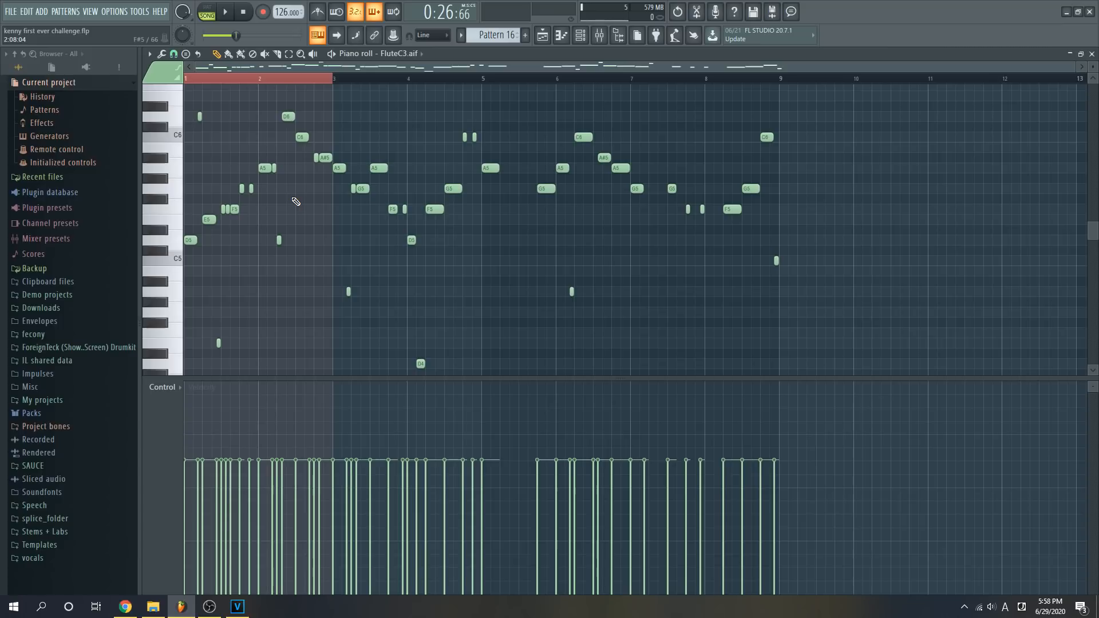
{"action": "key", "text": "l"}
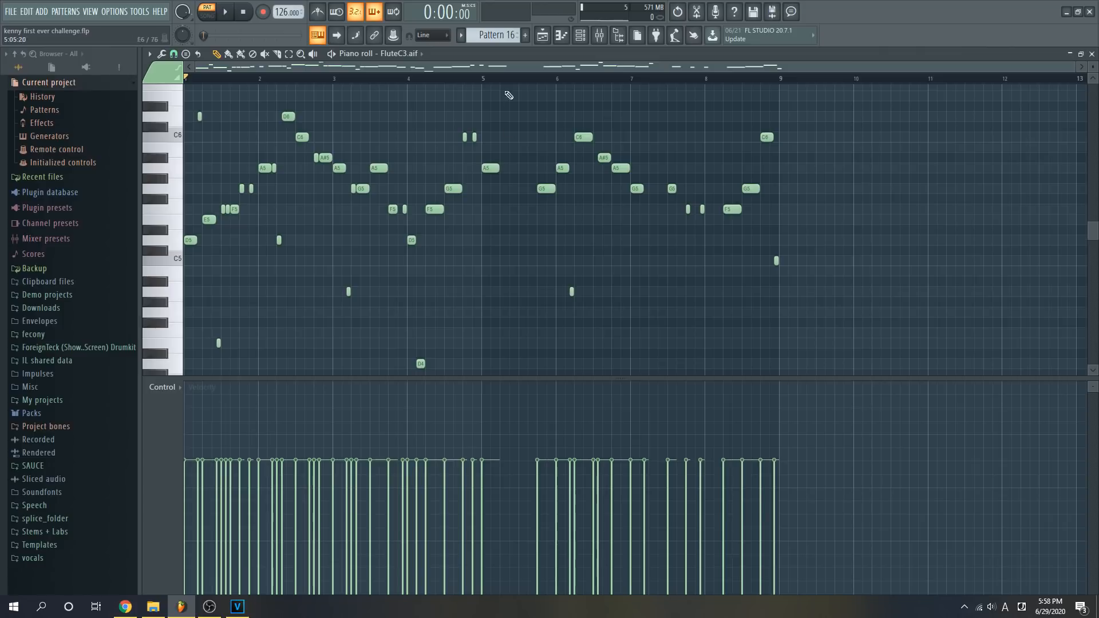
{"action": "key", "text": "F5"}
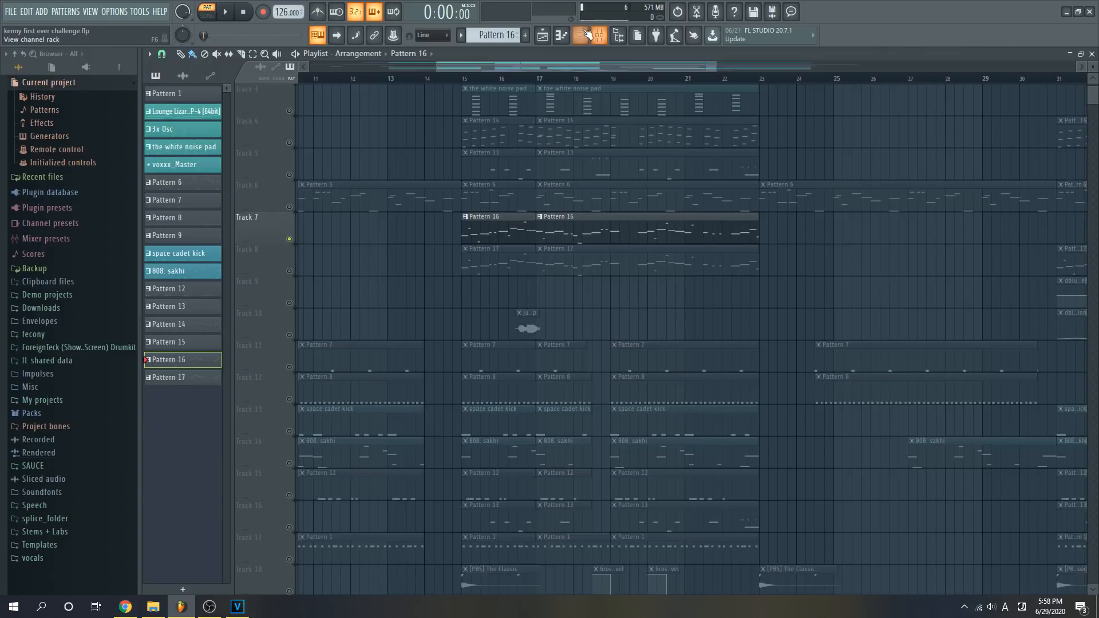
{"action": "key", "text": "F6"}
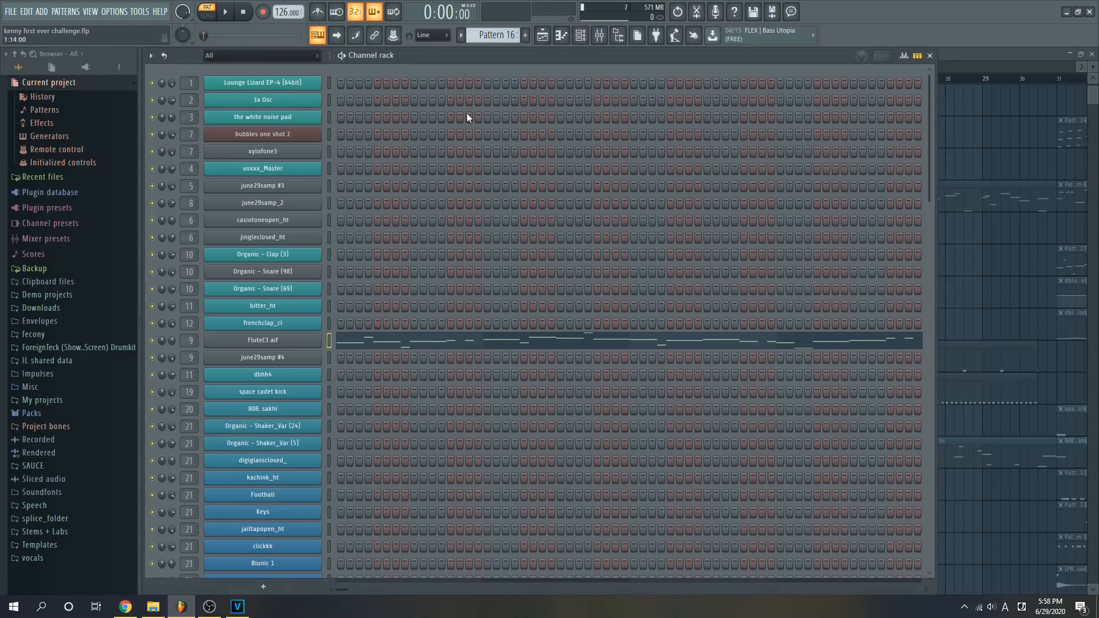
{"action": "key", "text": "F6"}
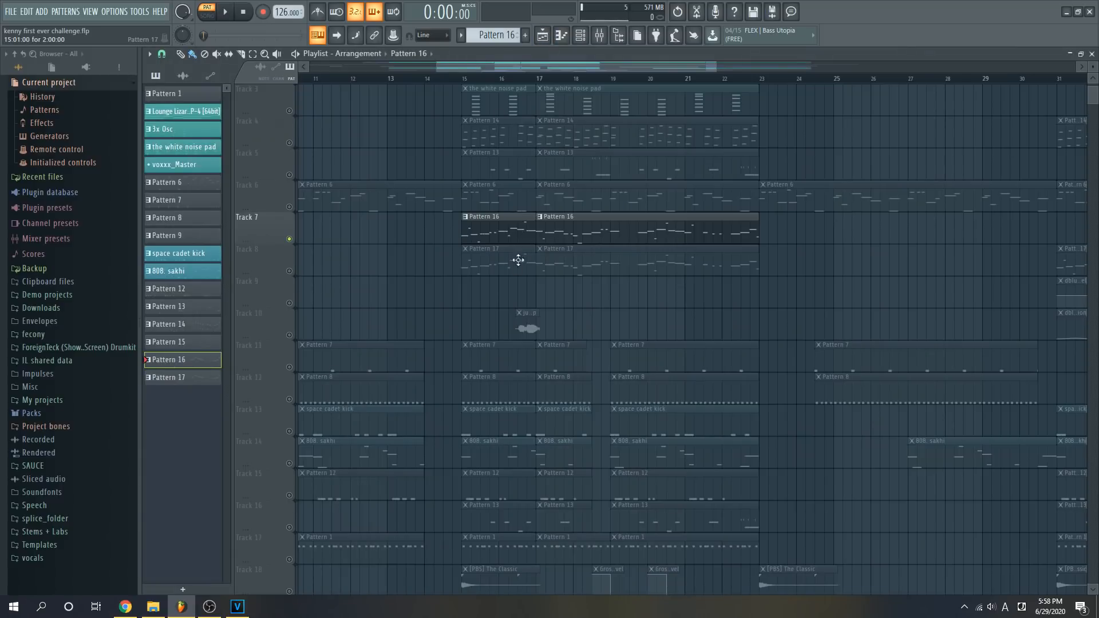
{"action": "key", "text": "F6"}
{"action": "key", "text": "F6"}
- Enable Track 8 alongside Track 7 and play both layers from bar 15 in song mode
{"action": "left_click", "coordinate": [289, 271]}
{"action": "left_click", "coordinate": [464, 79]}
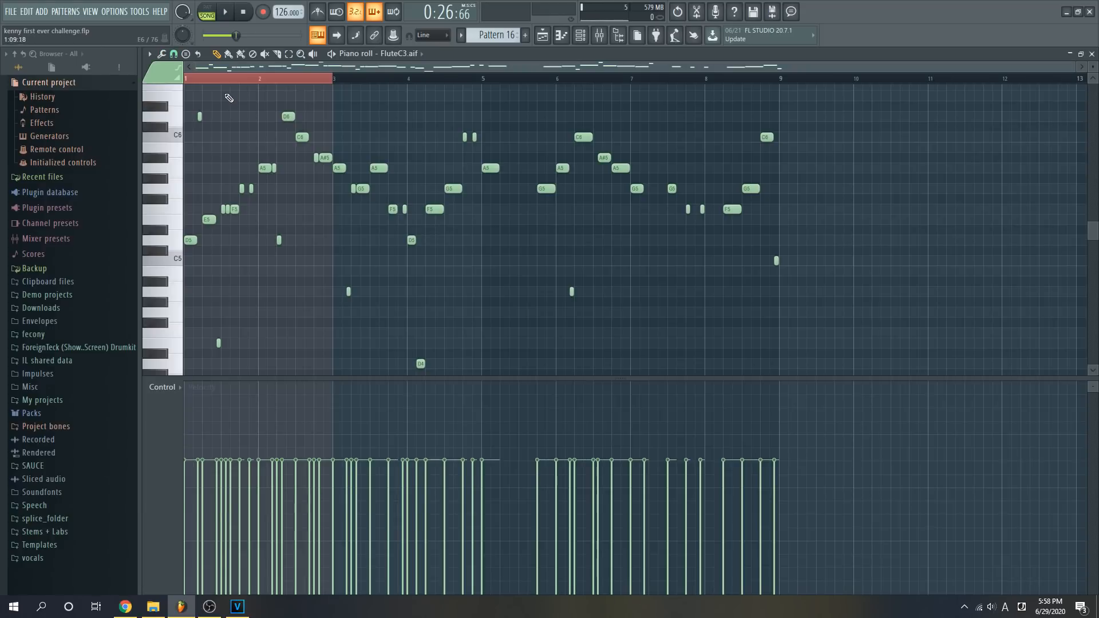
{"action": "left_click", "coordinate": [207, 12]}
{"action": "key", "text": "space"}
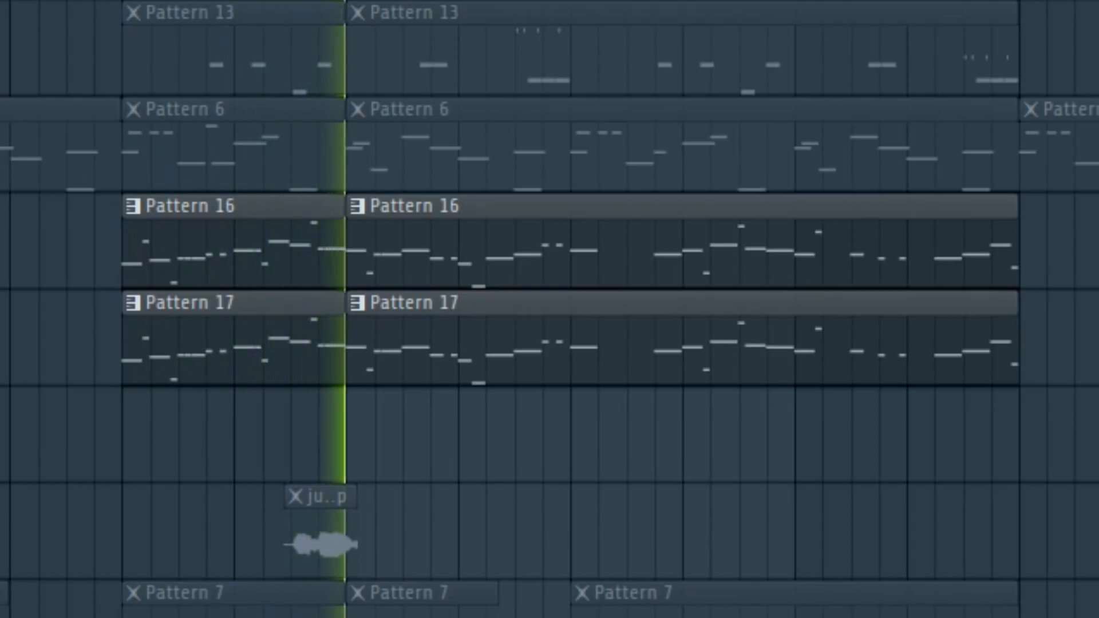
{"action": "key", "text": "space"}
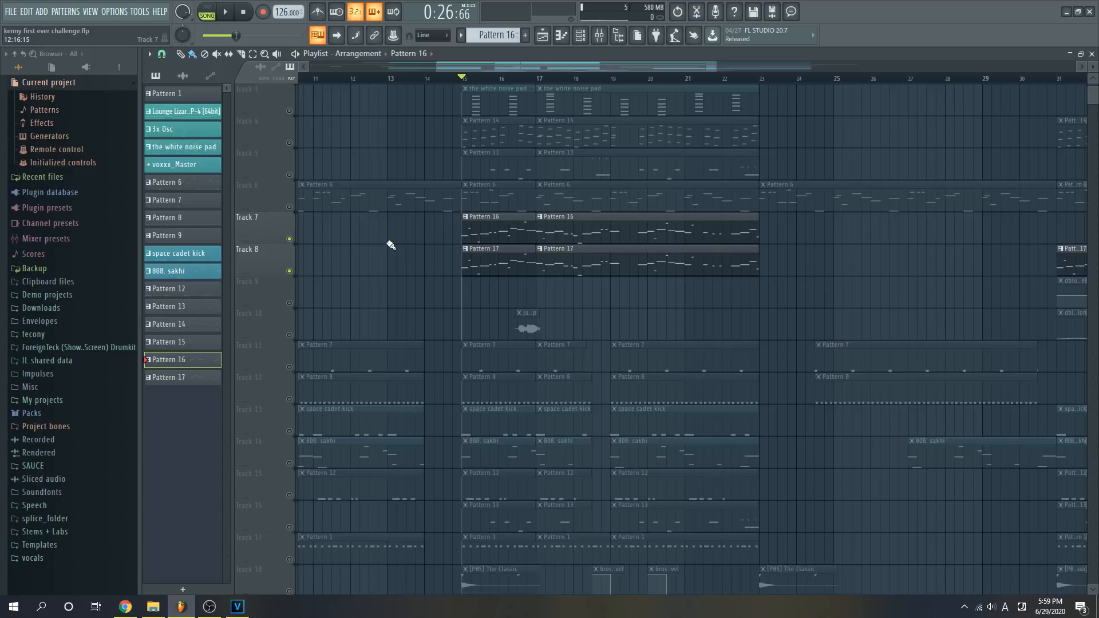
- Unmute all tracks and shorten the clips before bar 17, except on Tracks 7, 8 and 10, to end halfway through bar 16
{"action": "scroll", "coordinate": [522, 206], "scroll_direction": "up", "scroll_amount": 2}
{"action": "left_click_drag", "start_coordinate": [516, 87], "coordinate": [492, 589]}
{"action": "left_click_drag", "start_coordinate": [533, 524], "coordinate": [520, 522]}
{"action": "key", "text": "ctrl+d"}
{"action": "scroll", "coordinate": [580, 128], "scroll_direction": "up", "scroll_amount": 1}
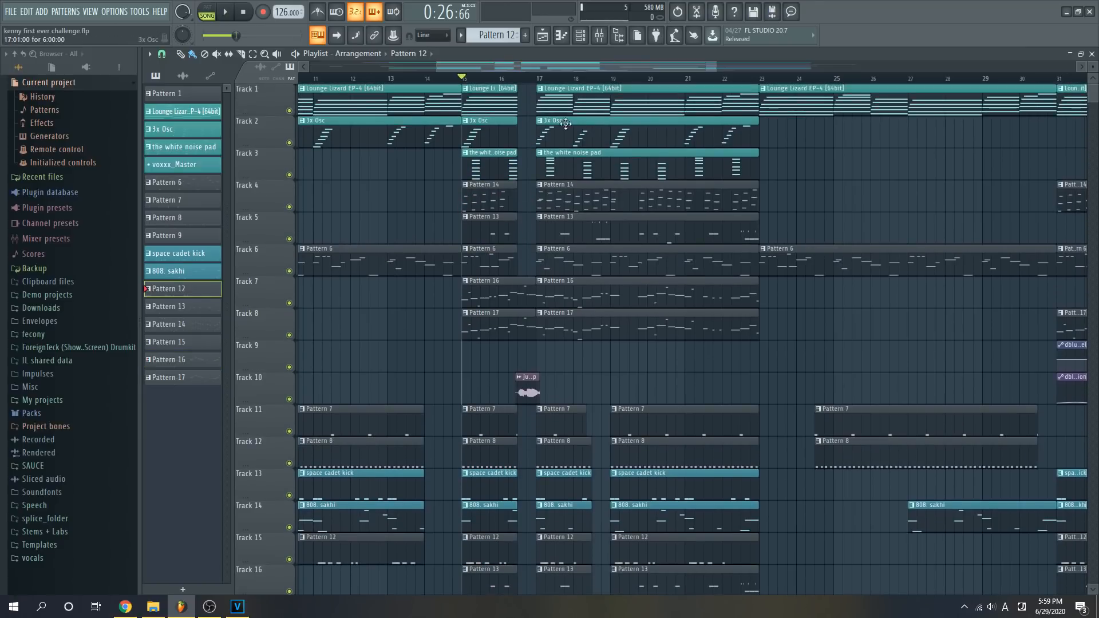
- Select the playlist range from bar 15 to bar 23 and play it with all tracks enabled
{"action": "left_click_drag", "start_coordinate": [464, 79], "coordinate": [760, 78]}
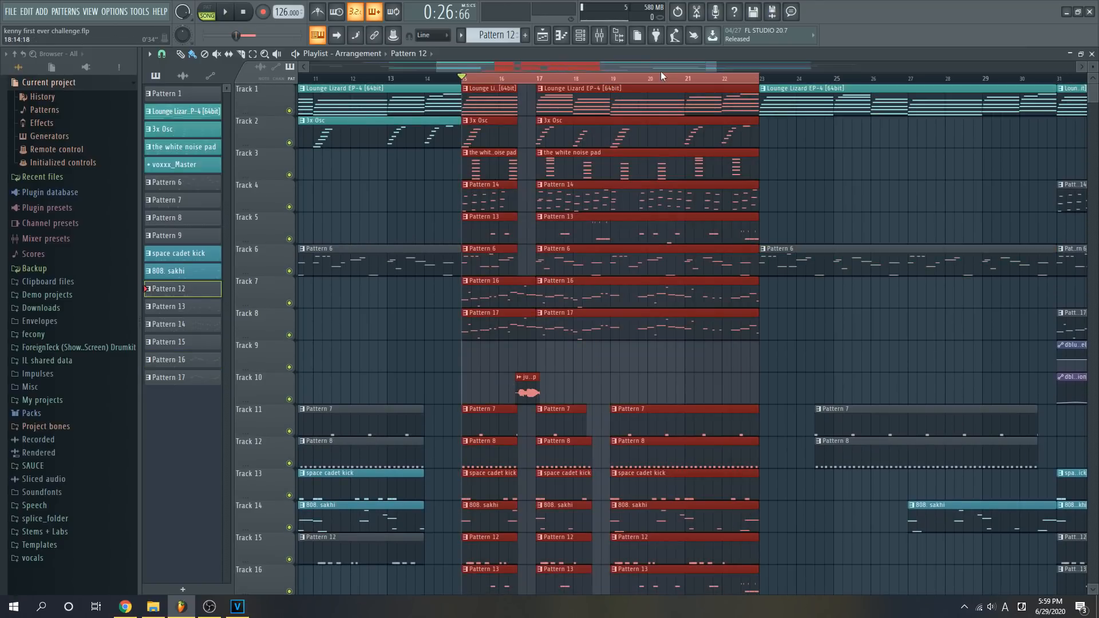
{"action": "key", "text": "space"}
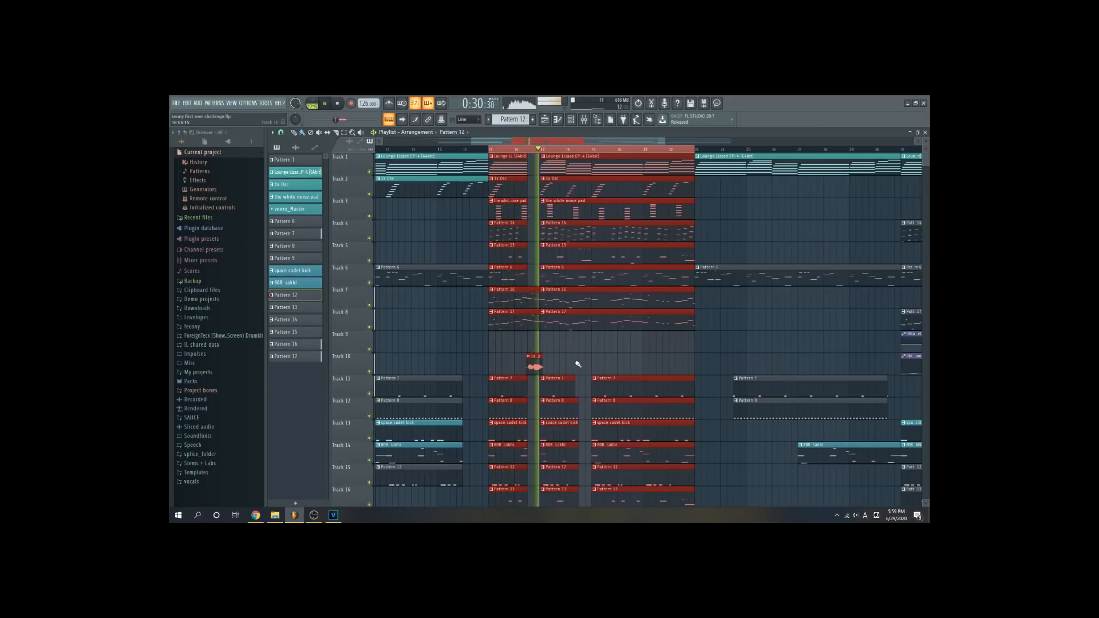
{"action": "left_click_drag", "start_coordinate": [575, 141], "coordinate": [503, 141]}
{"action": "left_click_drag", "start_coordinate": [579, 141], "coordinate": [919, 143]}
{"action": "scroll", "coordinate": [740, 264], "scroll_direction": "down", "scroll_amount": 5}
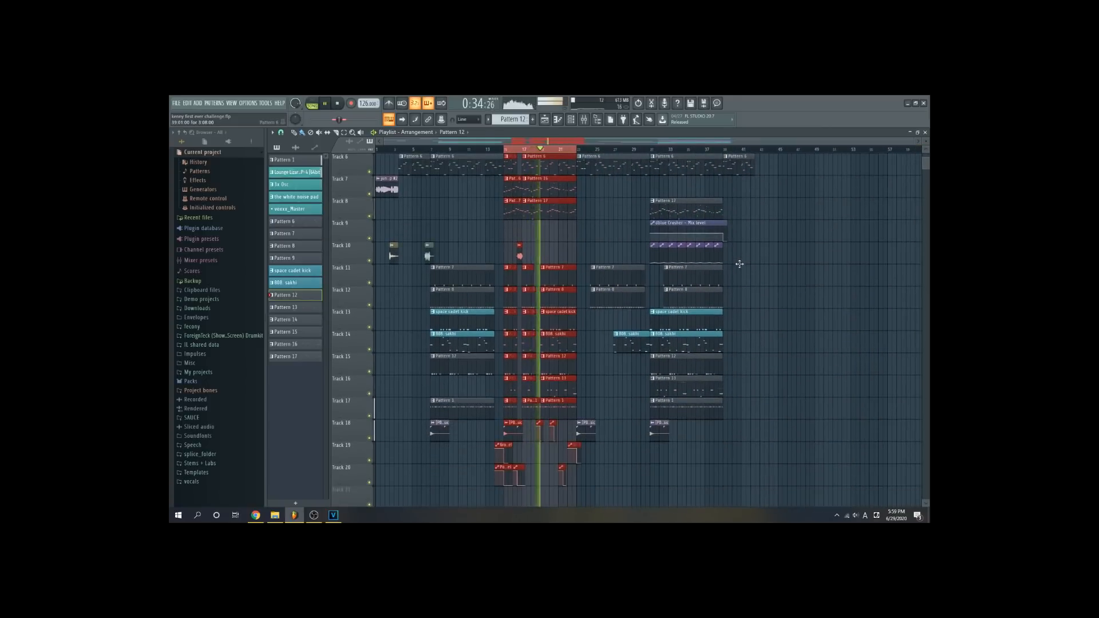
- Select Pattern 17 and examine the dblue Crusher effect on mixer Insert 9
{"action": "left_click", "coordinate": [753, 281], "text": "ctrl"}
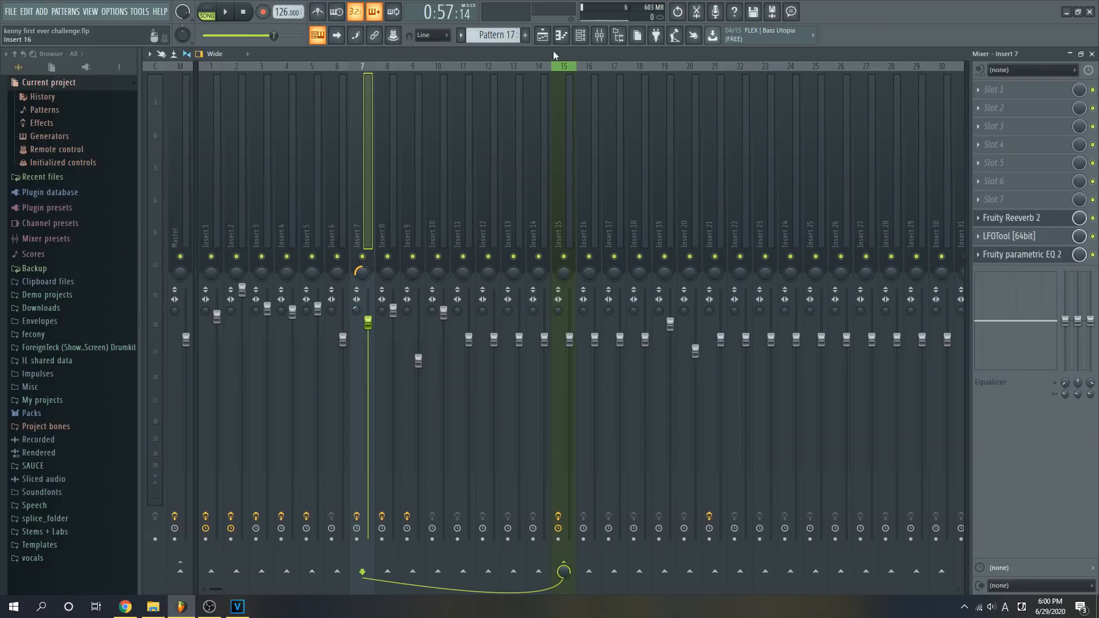
{"action": "left_click", "coordinate": [541, 35]}
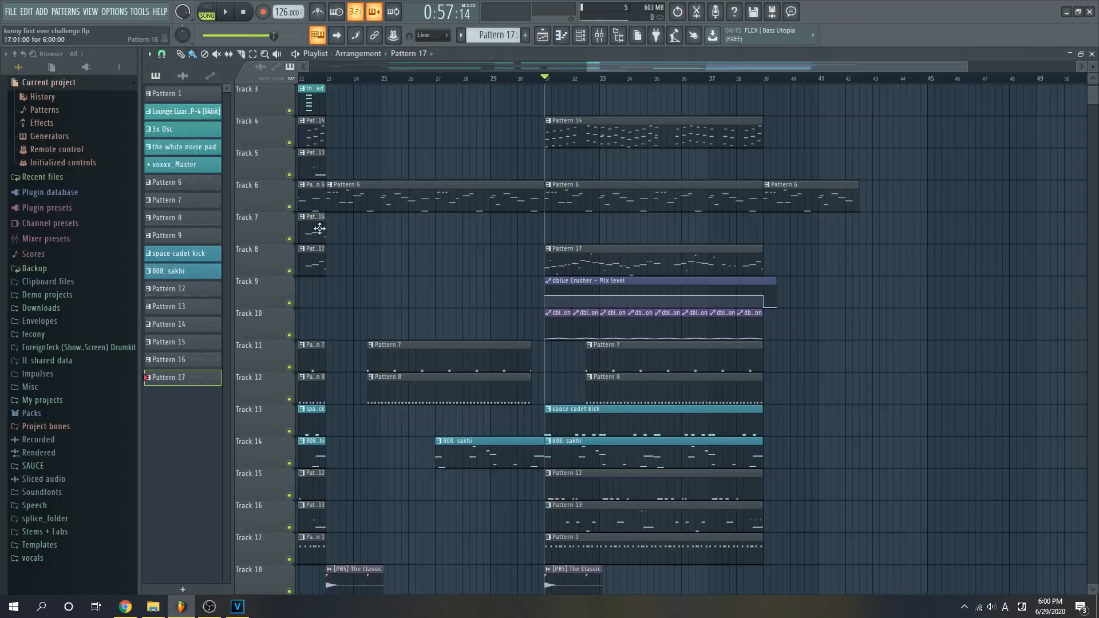
{"action": "scroll", "coordinate": [429, 200], "scroll_direction": "right", "scroll_amount": 4}
{"action": "left_click", "coordinate": [599, 34]}
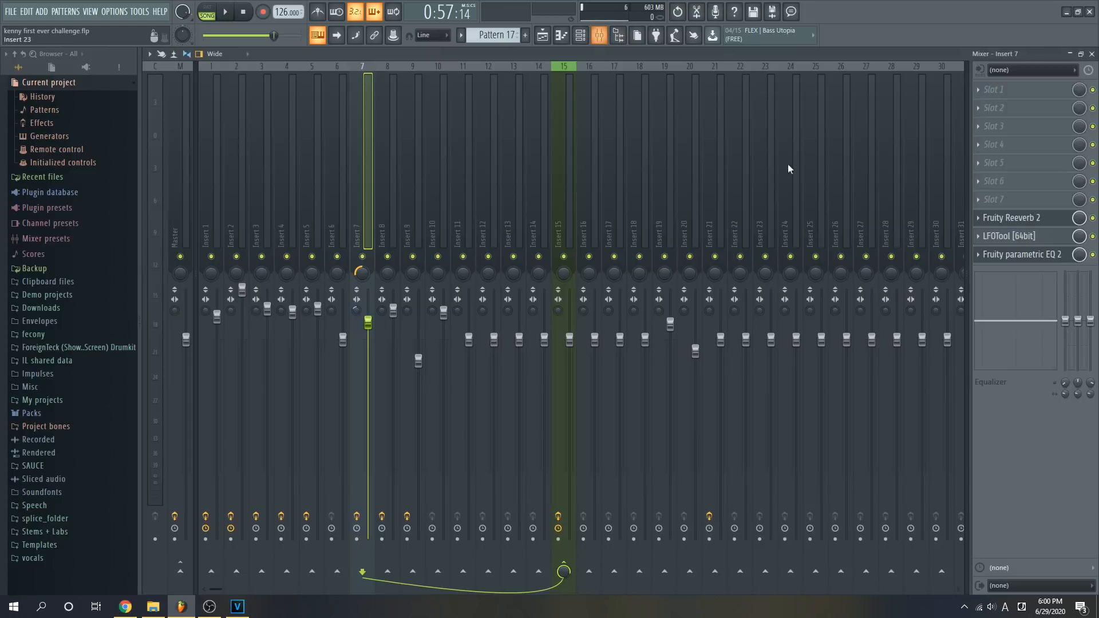
{"action": "left_click", "coordinate": [420, 222]}
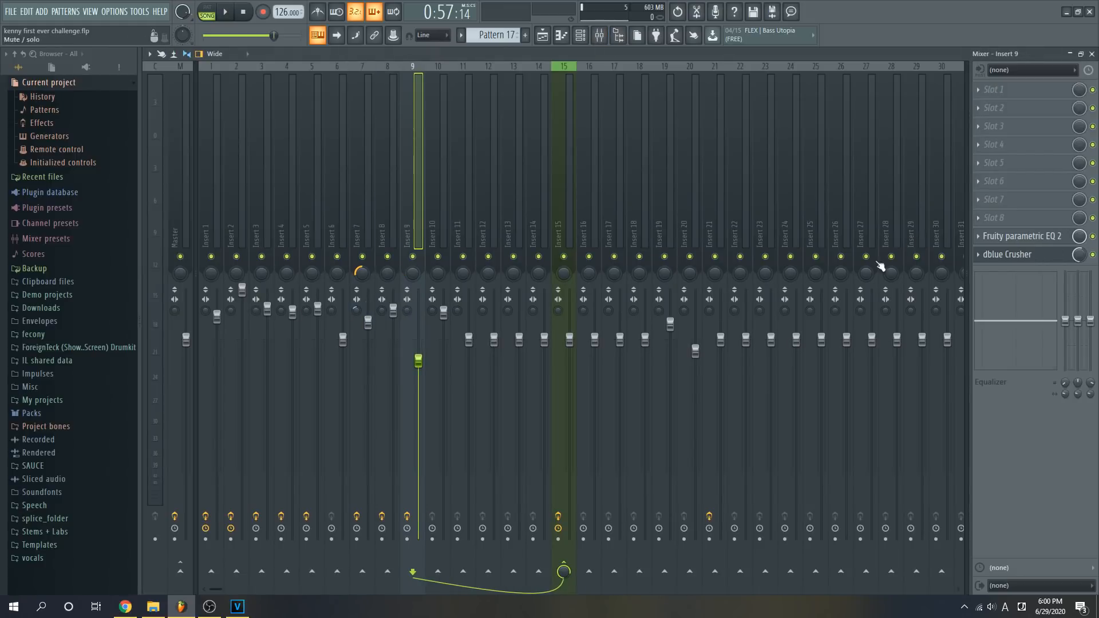
{"action": "left_click", "coordinate": [1002, 254]}
- Return to the playlist and play Pattern 17 from bar 31 with its dblue Crusher automation on Tracks 8 to 10 soloed
{"action": "left_click", "coordinate": [542, 34]}
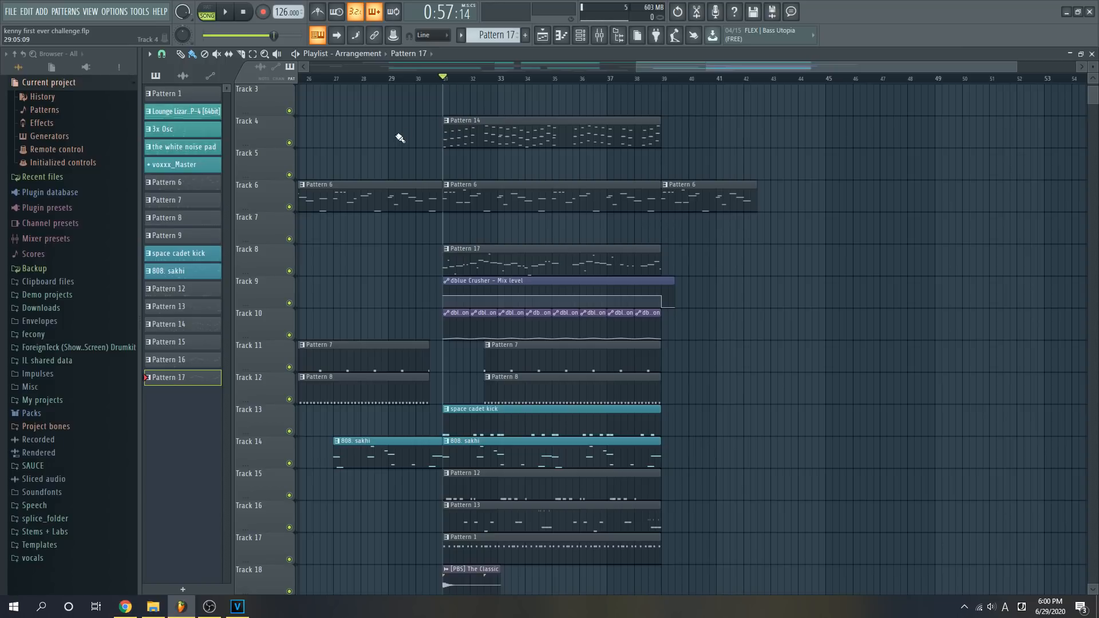
{"action": "key", "text": "space"}
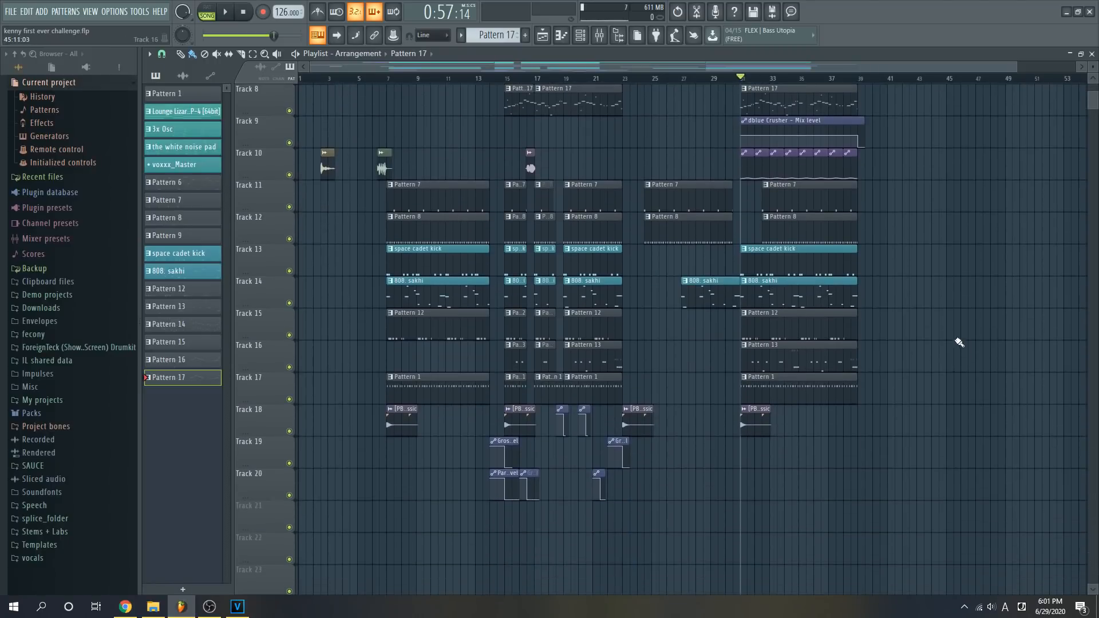
{"action": "scroll", "coordinate": [956, 338], "scroll_direction": "up", "scroll_amount": 3}
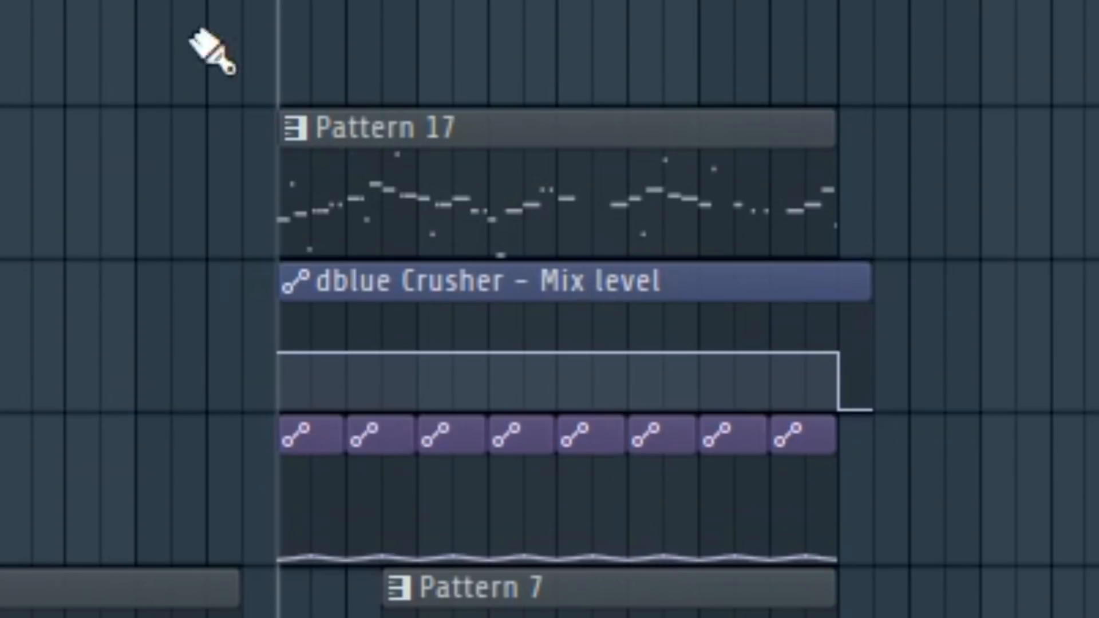
{"action": "key", "text": "space"}
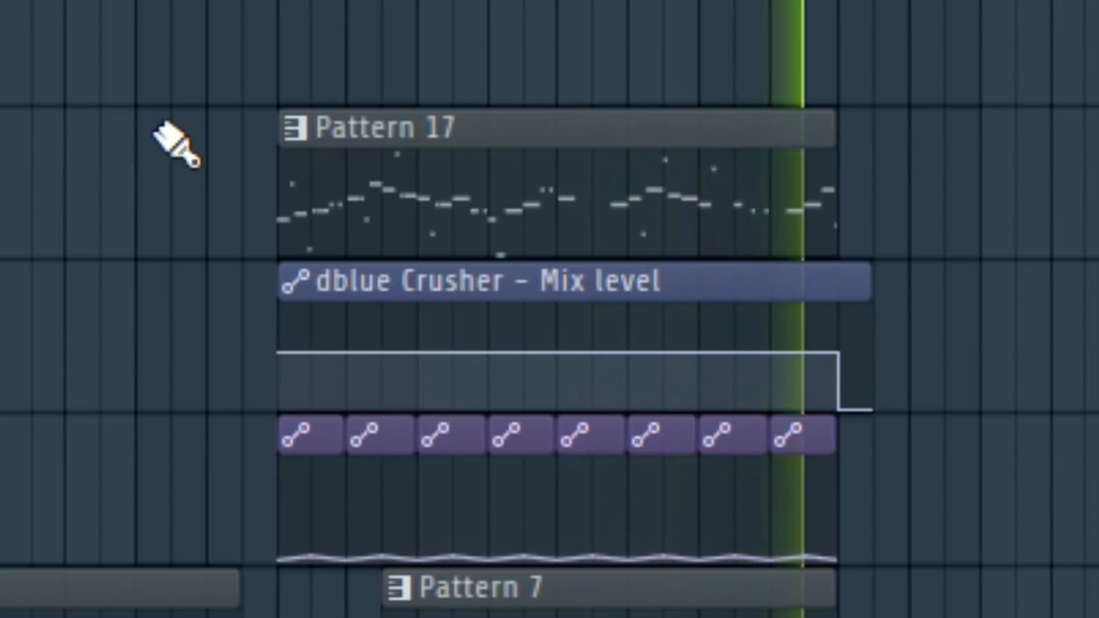
- Look over the full arrangement in the playlist, from the melody clips on Track 1 to the automation on Track 20
{"action": "scroll", "coordinate": [999, 354], "scroll_direction": "down", "scroll_amount": 1}
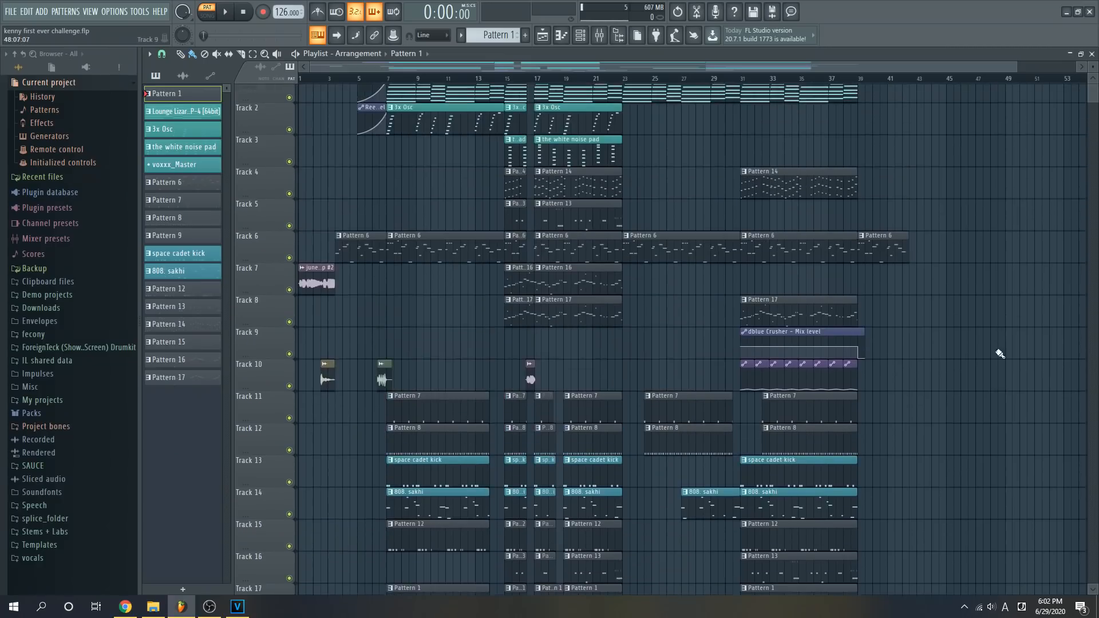
{"action": "scroll", "coordinate": [999, 353], "scroll_direction": "up", "scroll_amount": 1}
{"action": "scroll", "coordinate": [649, 165], "scroll_direction": "down", "scroll_amount": 1}
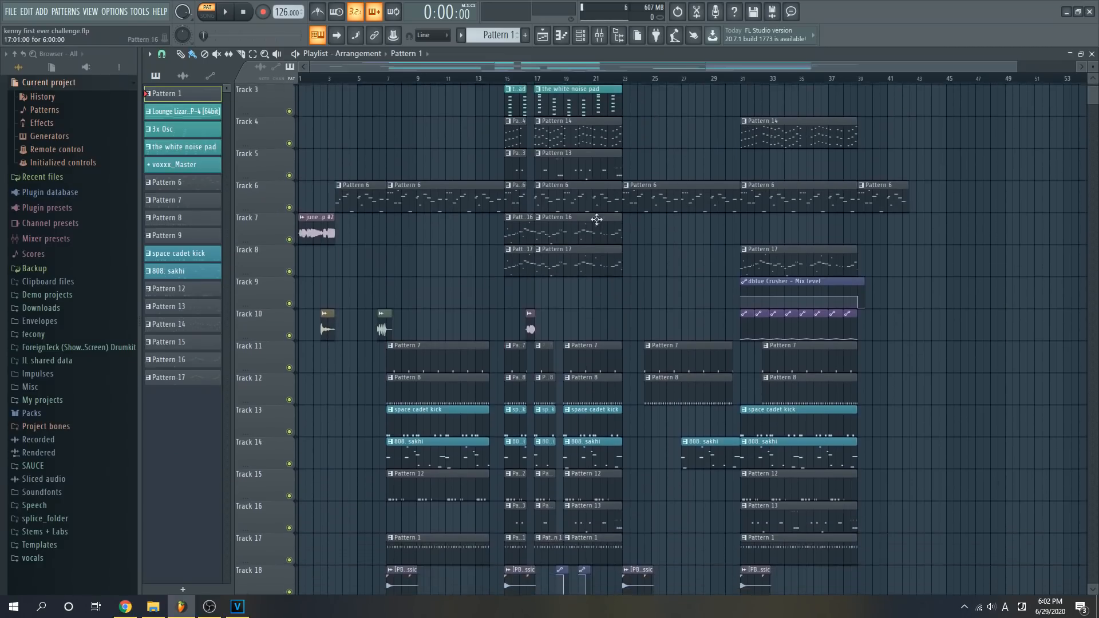
{"action": "scroll", "coordinate": [697, 267], "scroll_direction": "down", "scroll_amount": 1}
{"action": "scroll", "coordinate": [696, 267], "scroll_direction": "down", "scroll_amount": 1}
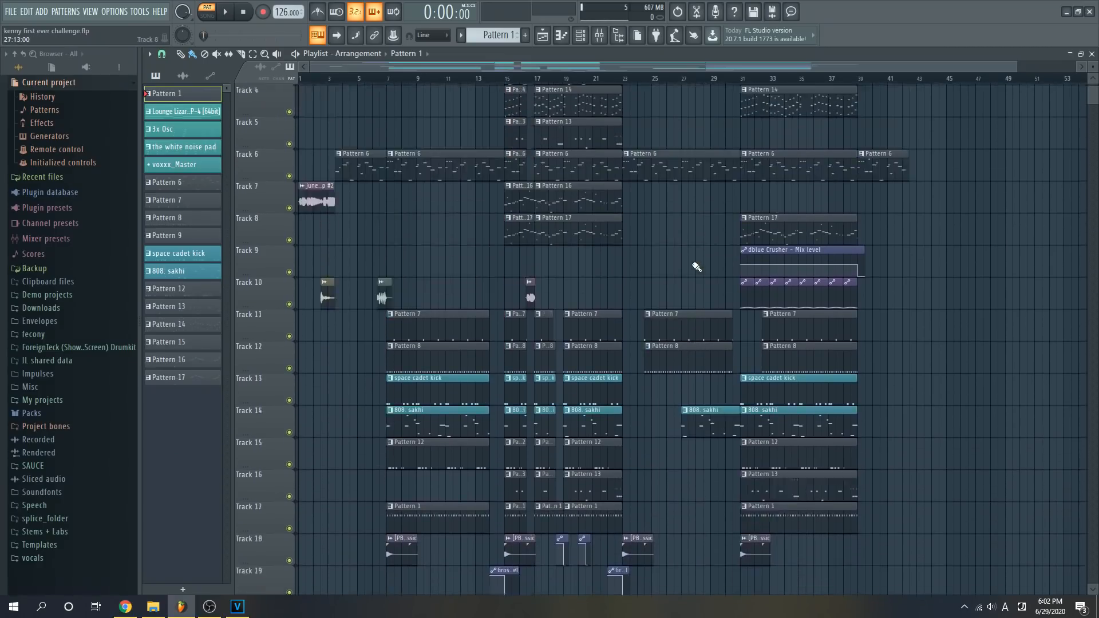
{"action": "scroll", "coordinate": [697, 267], "scroll_direction": "up", "scroll_amount": 2}
{"action": "scroll", "coordinate": [656, 209], "scroll_direction": "down", "scroll_amount": 1}
{"action": "scroll", "coordinate": [656, 209], "scroll_direction": "down", "scroll_amount": 1}
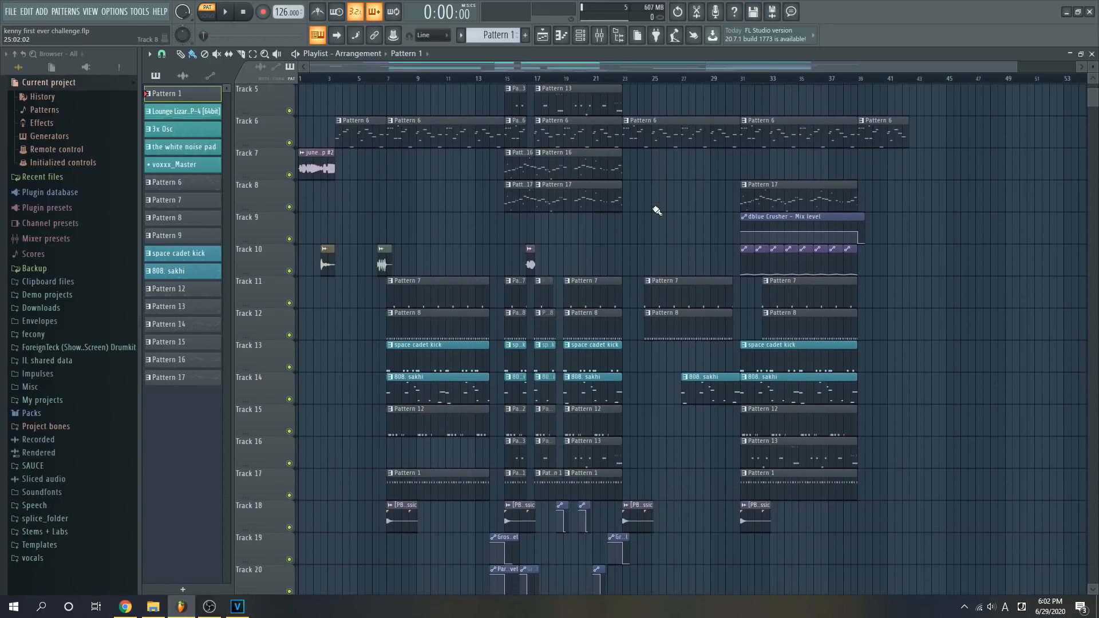
{"action": "scroll", "coordinate": [655, 214], "scroll_direction": "down", "scroll_amount": 1}
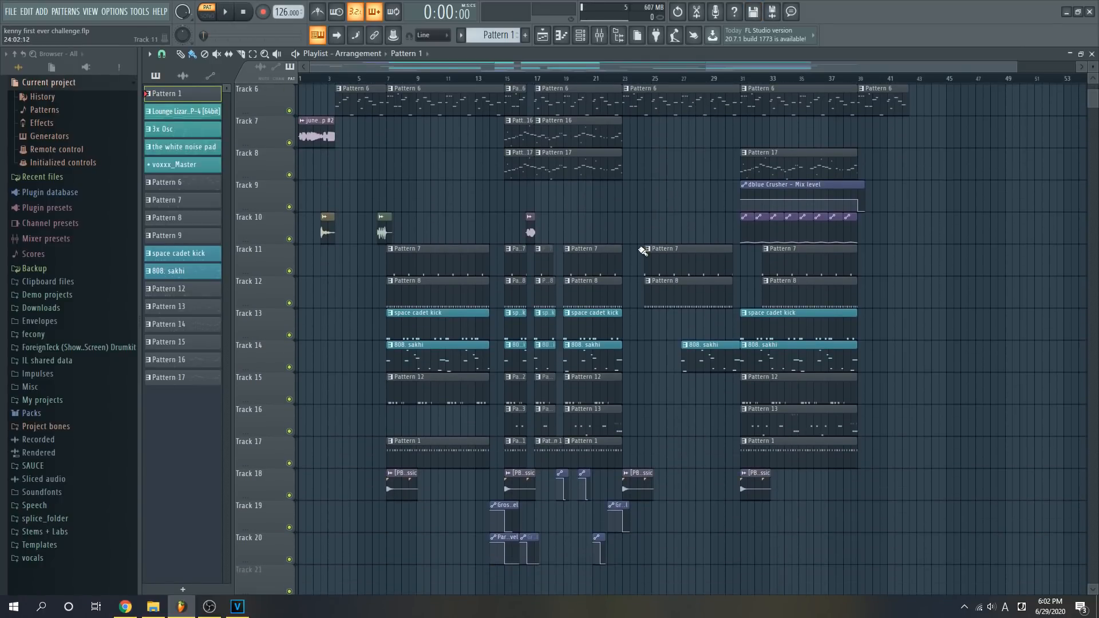
{"action": "scroll", "coordinate": [630, 233], "scroll_direction": "up", "scroll_amount": 3}
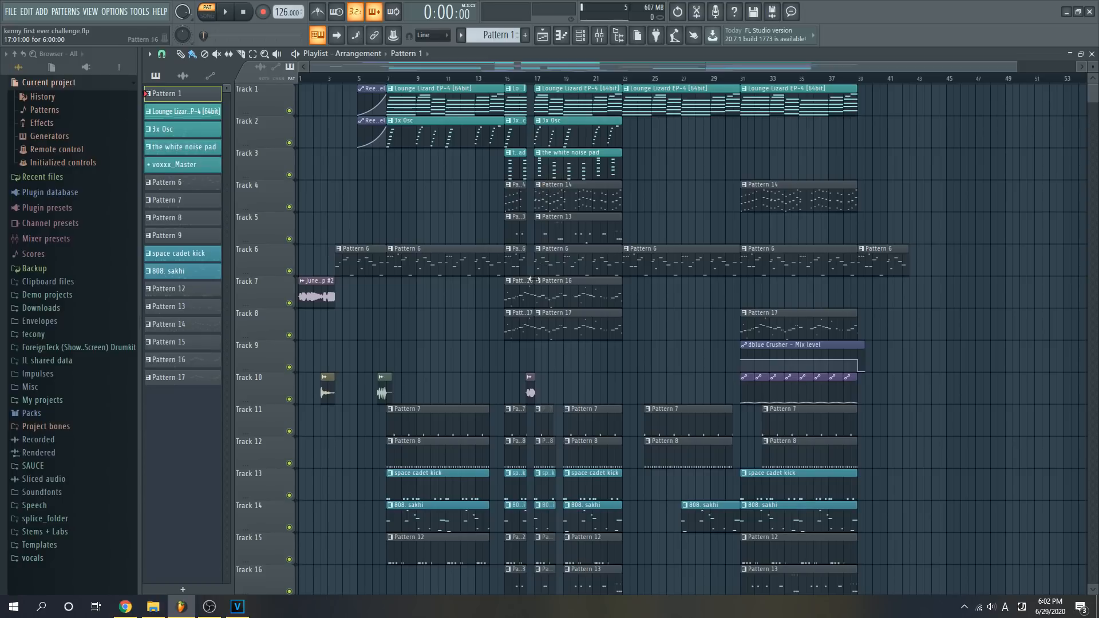
{"action": "scroll", "coordinate": [531, 280], "scroll_direction": "down", "scroll_amount": 9}
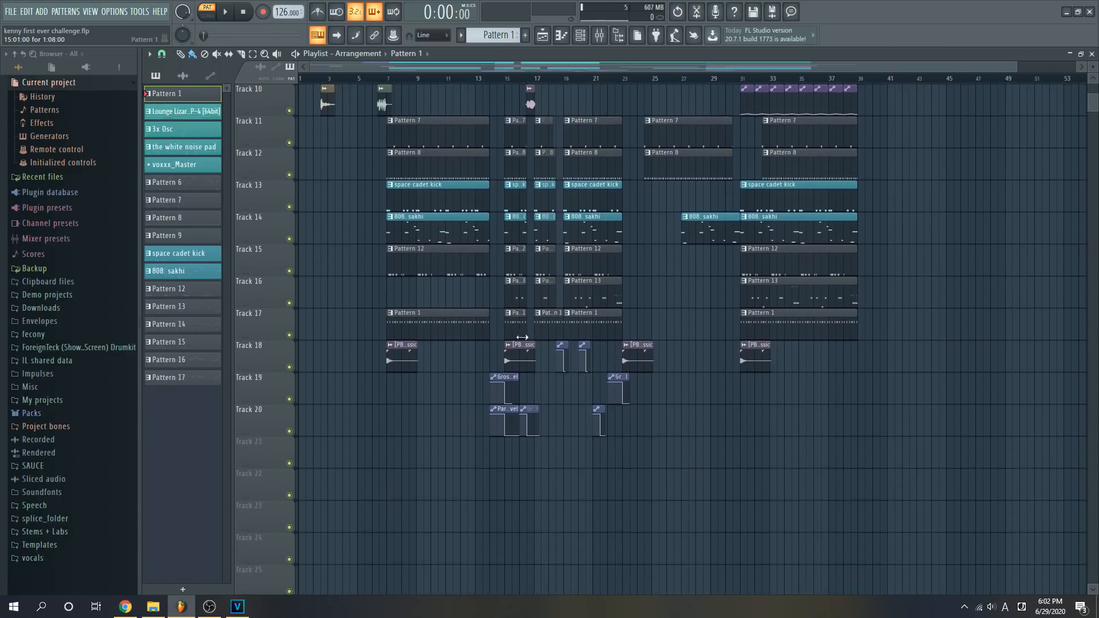
{"action": "scroll", "coordinate": [522, 337], "scroll_direction": "up", "scroll_amount": 9}
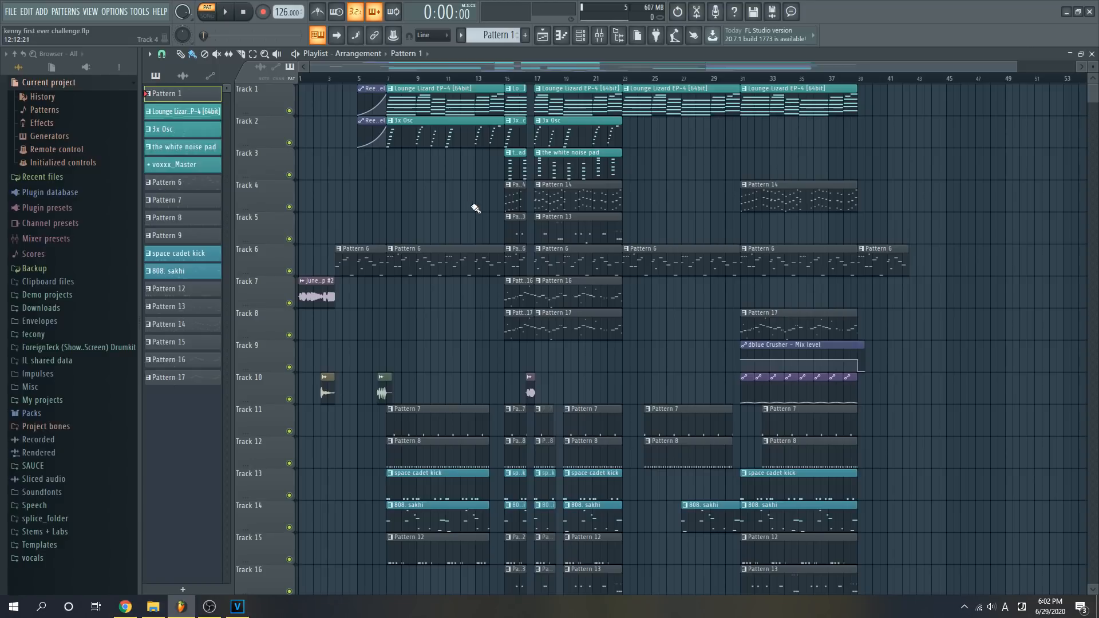
{"action": "scroll", "coordinate": [466, 312], "scroll_direction": "down", "scroll_amount": 1}
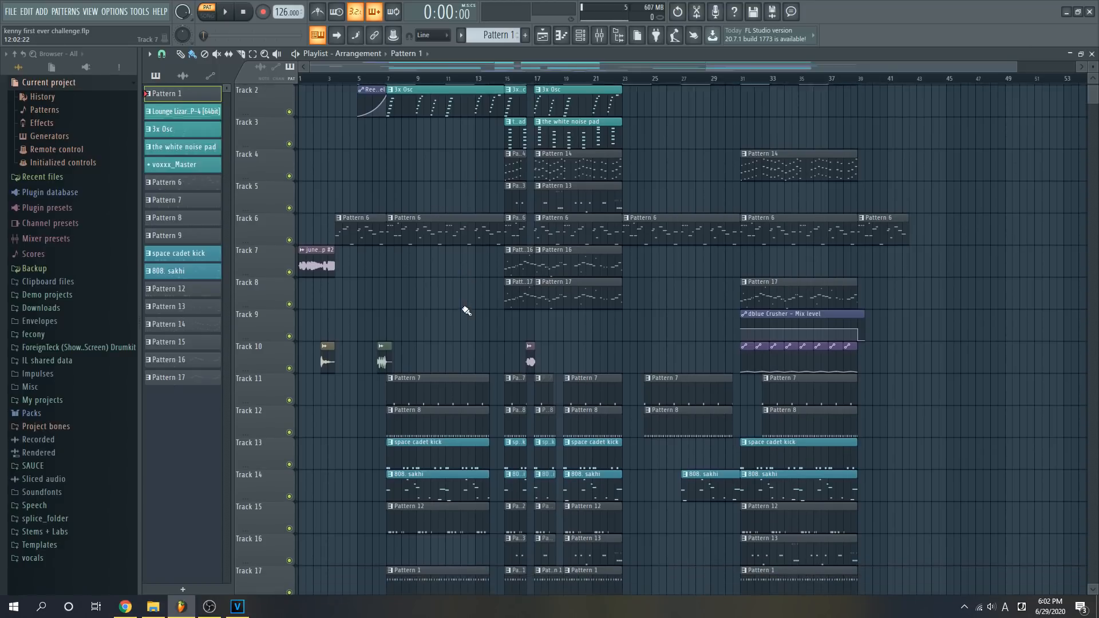